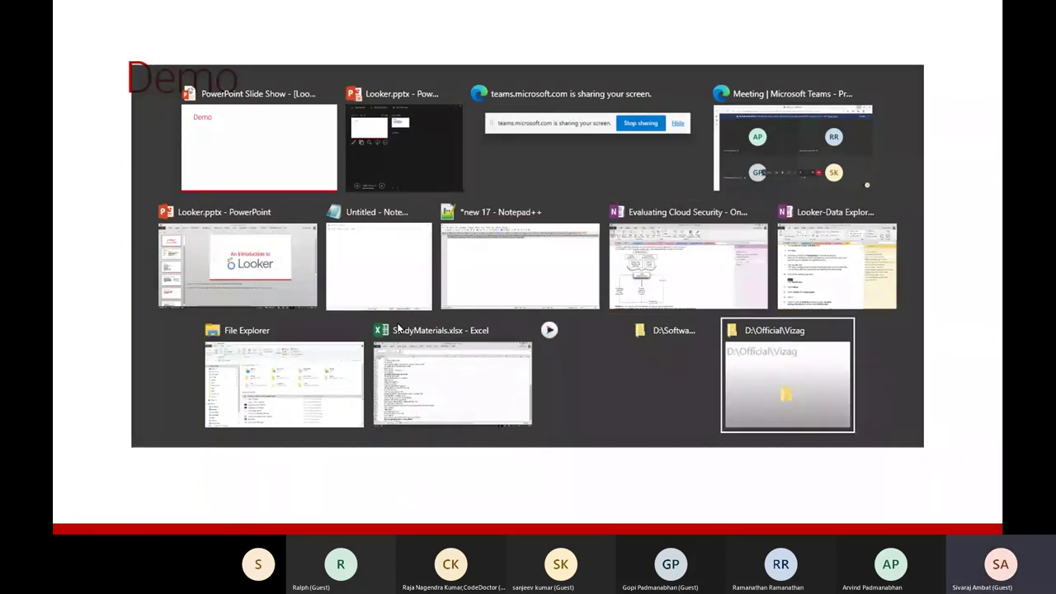
{"action": "key", "text": "Tab"}
{"action": "key", "text": "Tab"}
{"action": "key", "text": "Escape"}
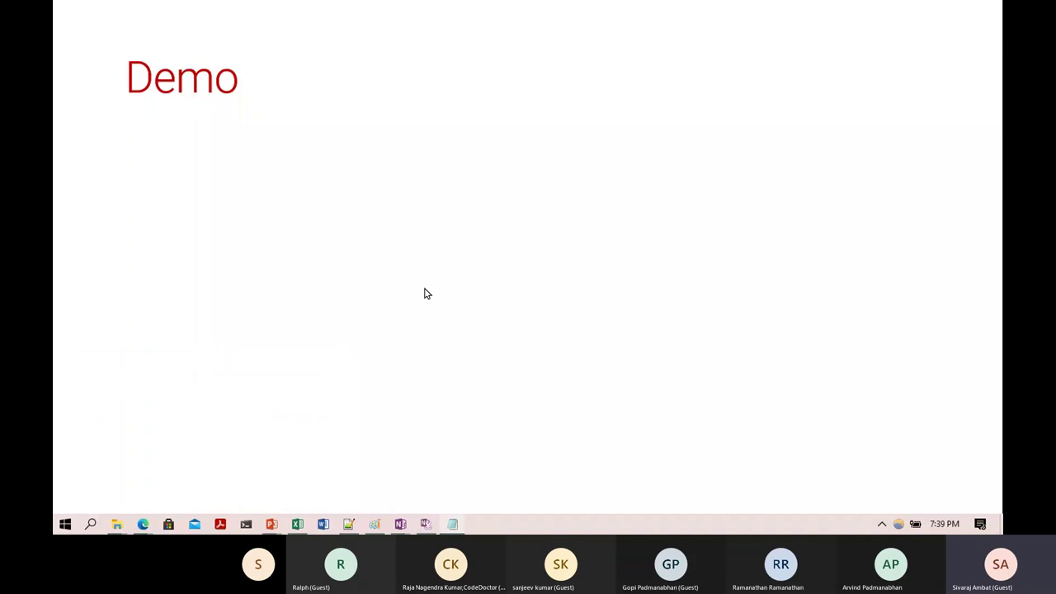
Switch to Google Chrome, maximize its profile chooser window and open the browser with the First user profile
{"action": "key", "text": "super"}
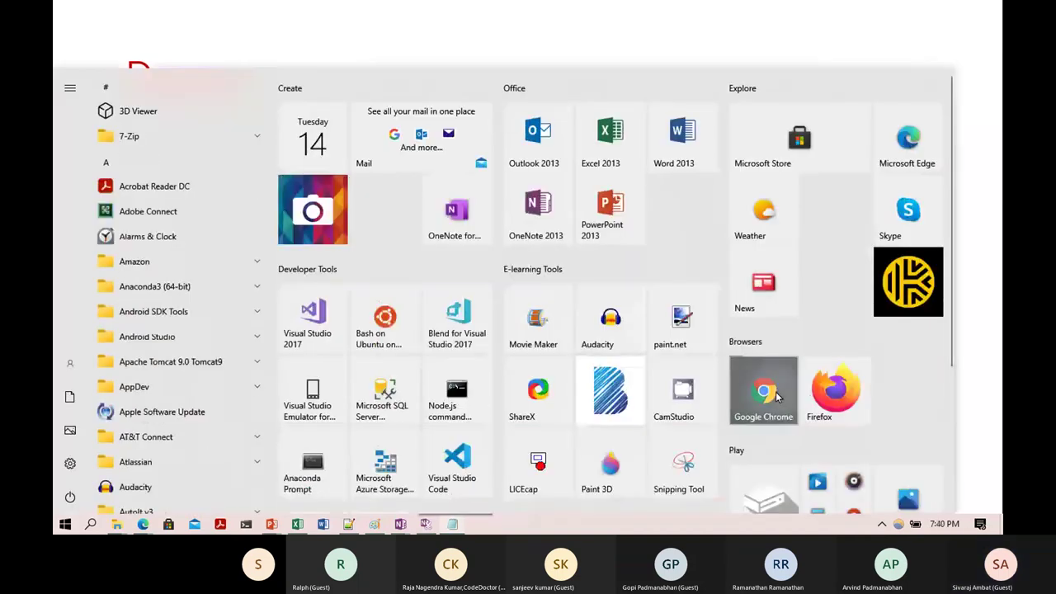
{"action": "left_click", "coordinate": [777, 396]}
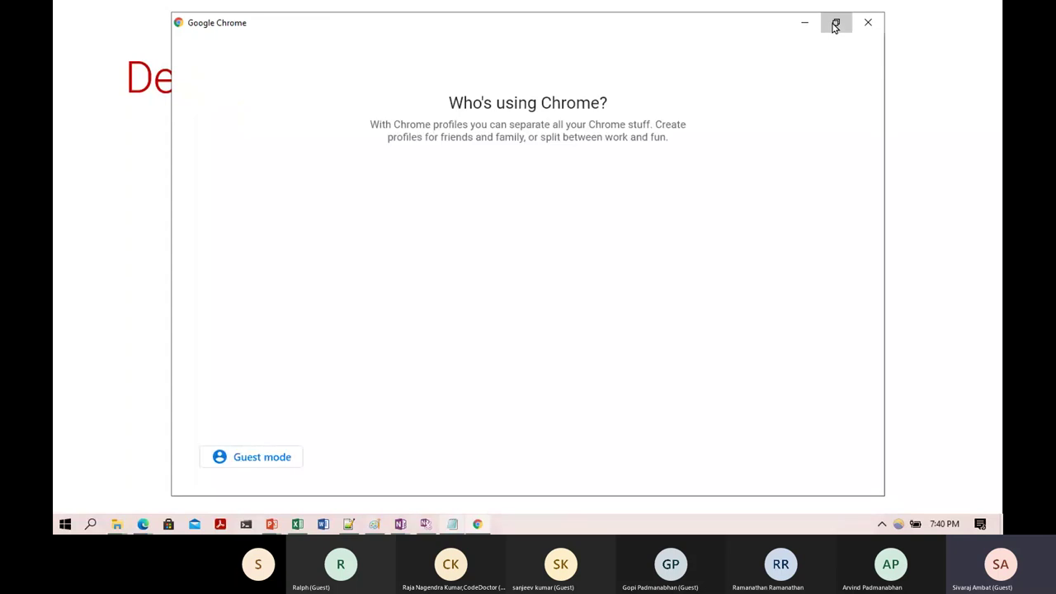
{"action": "left_click", "coordinate": [835, 25]}
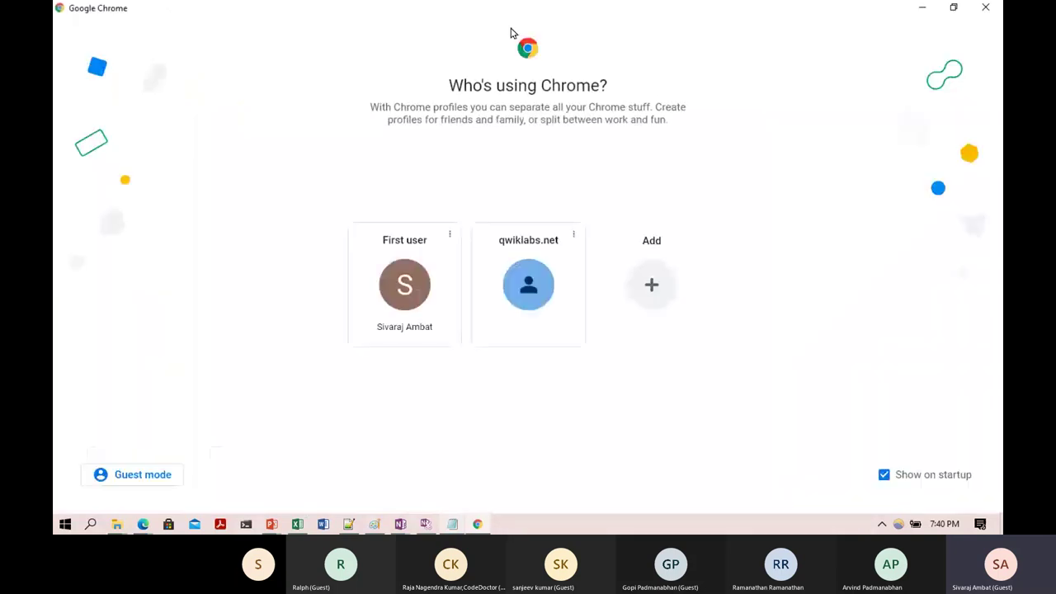
{"action": "left_click", "coordinate": [404, 284]}
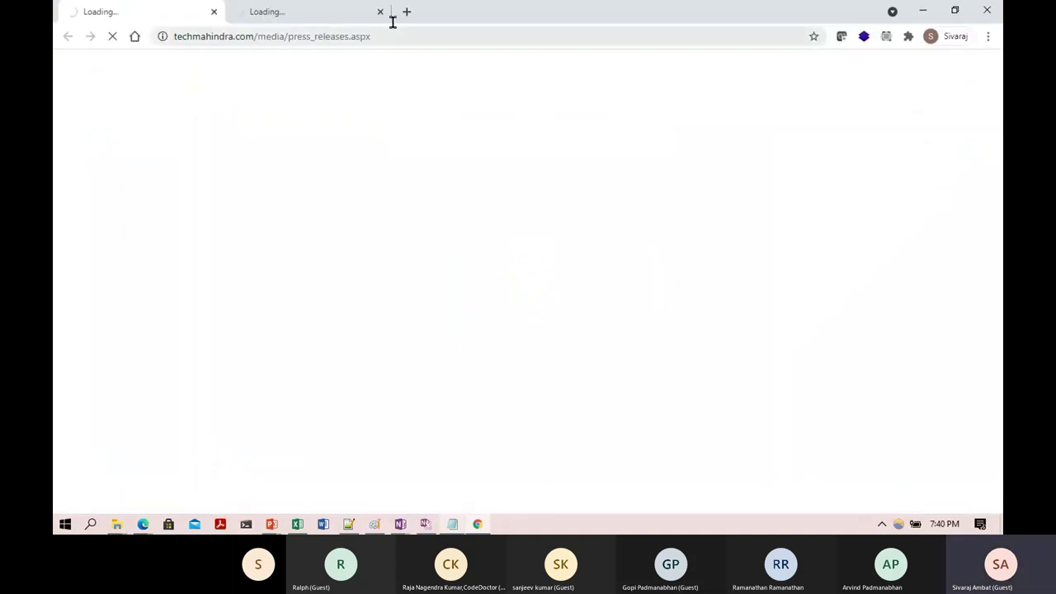
Load qwiklabs.com in a new browser tab and go to its sign-in page
{"action": "left_click", "coordinate": [407, 12]}
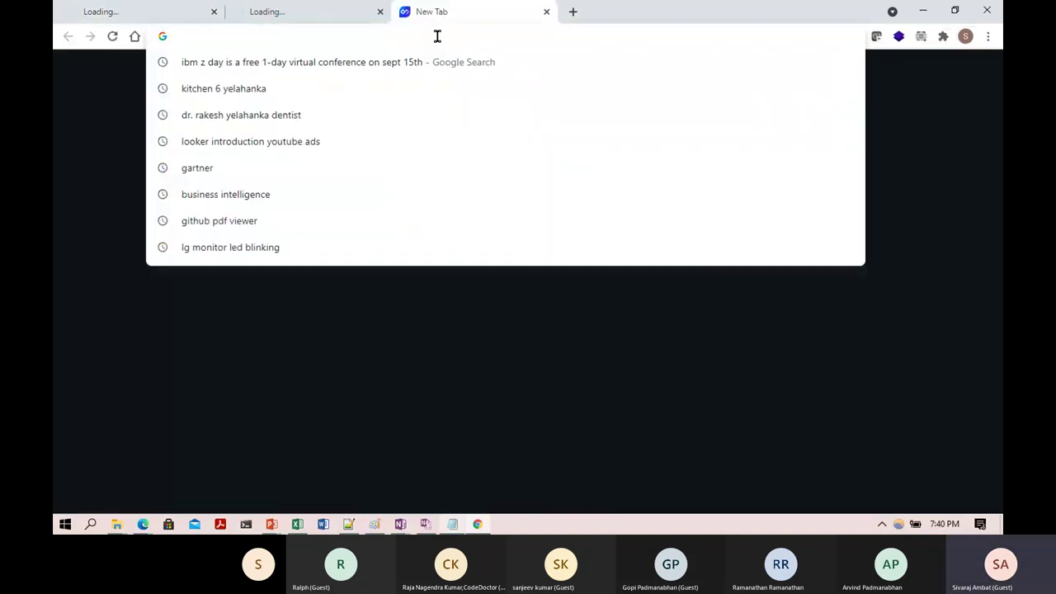
{"action": "type", "text": "qwiklaBS"}
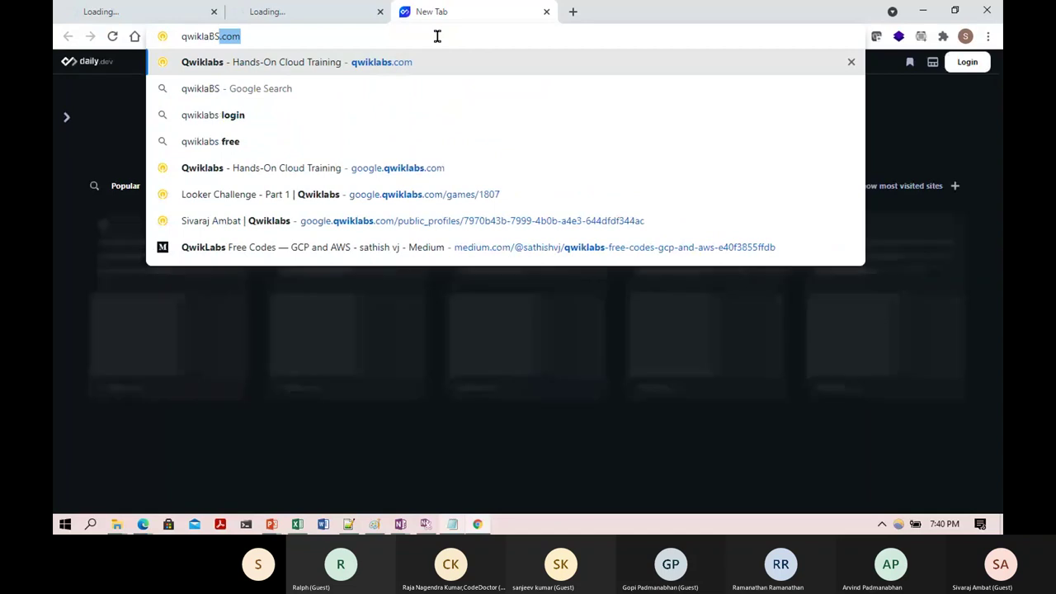
{"action": "key", "text": "Return"}
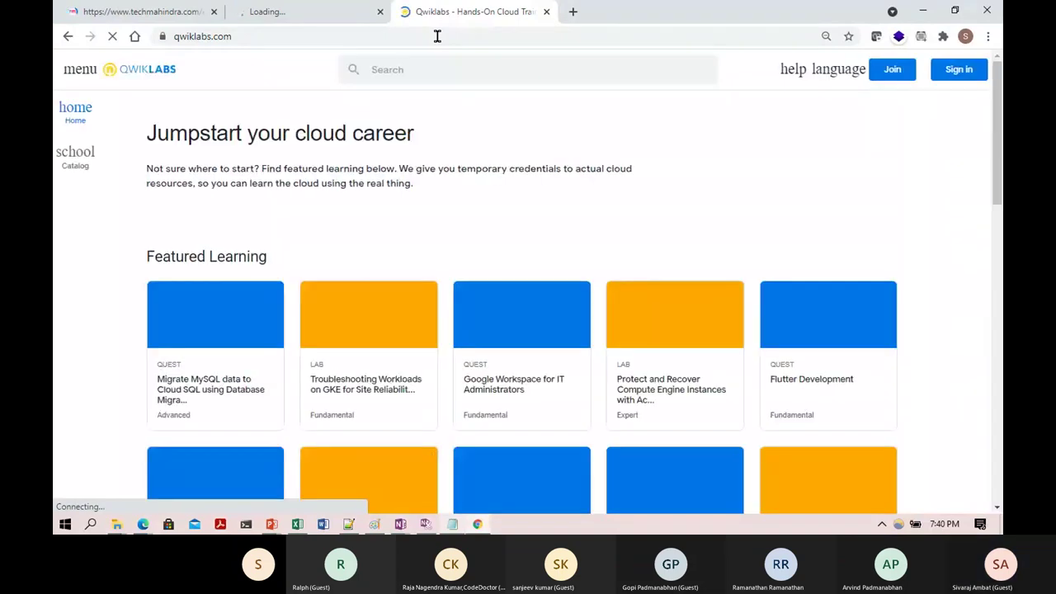
{"action": "left_click", "coordinate": [957, 73]}
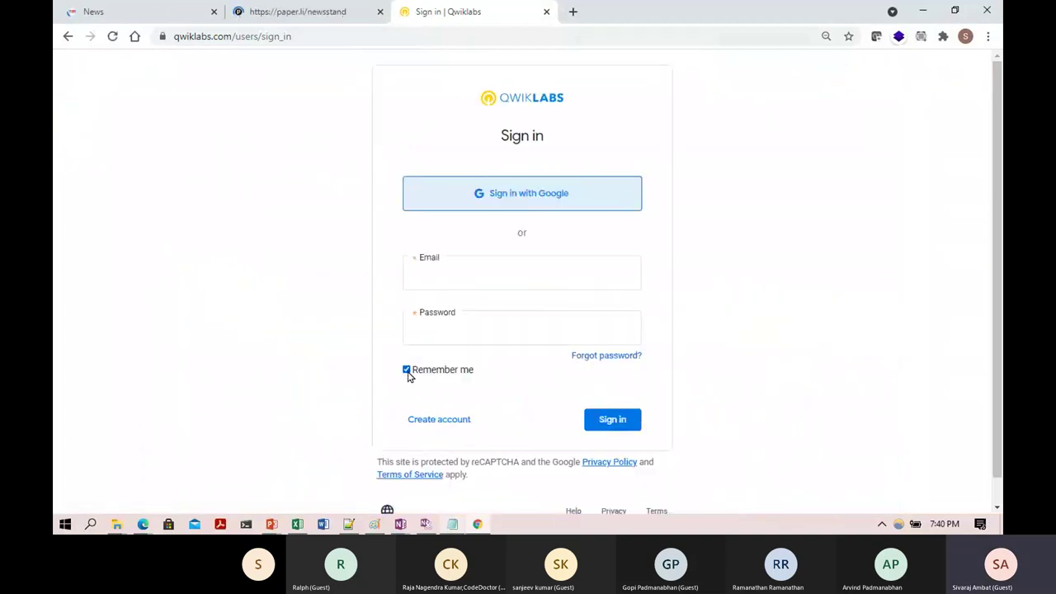
Turn off Remember me and fill in the account's Gmail address on the Qwiklabs sign-in form
{"action": "left_click", "coordinate": [407, 371]}
{"action": "left_click", "coordinate": [460, 277]}
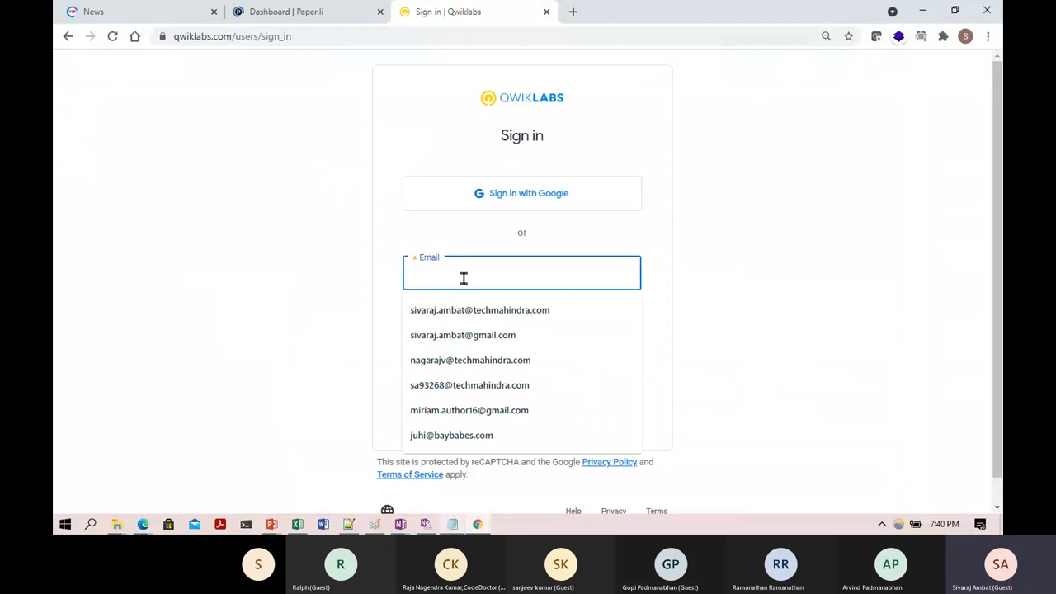
{"action": "type", "text": "siva"}
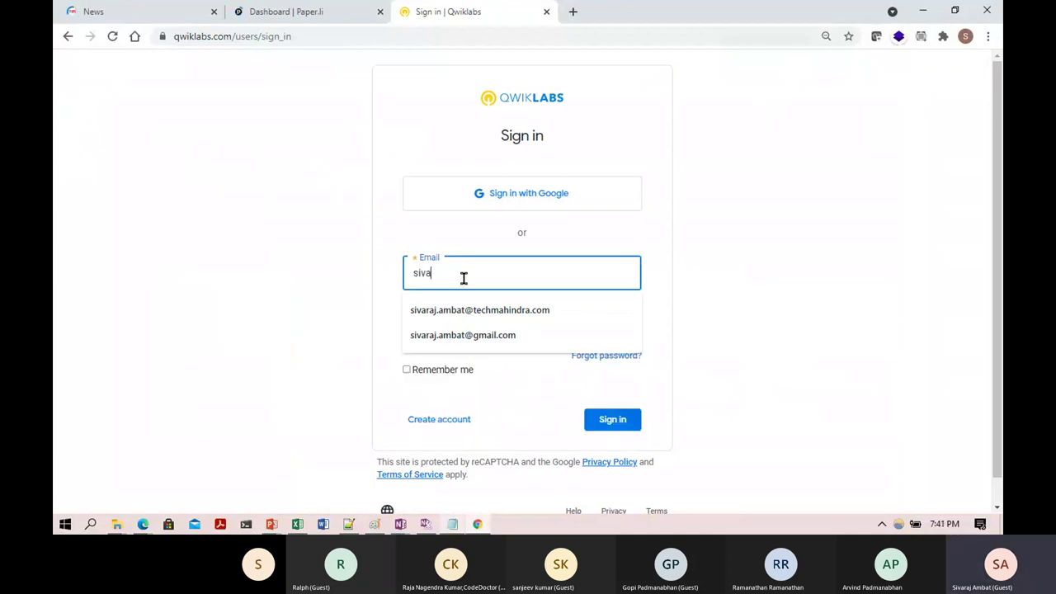
{"action": "left_click", "coordinate": [492, 335]}
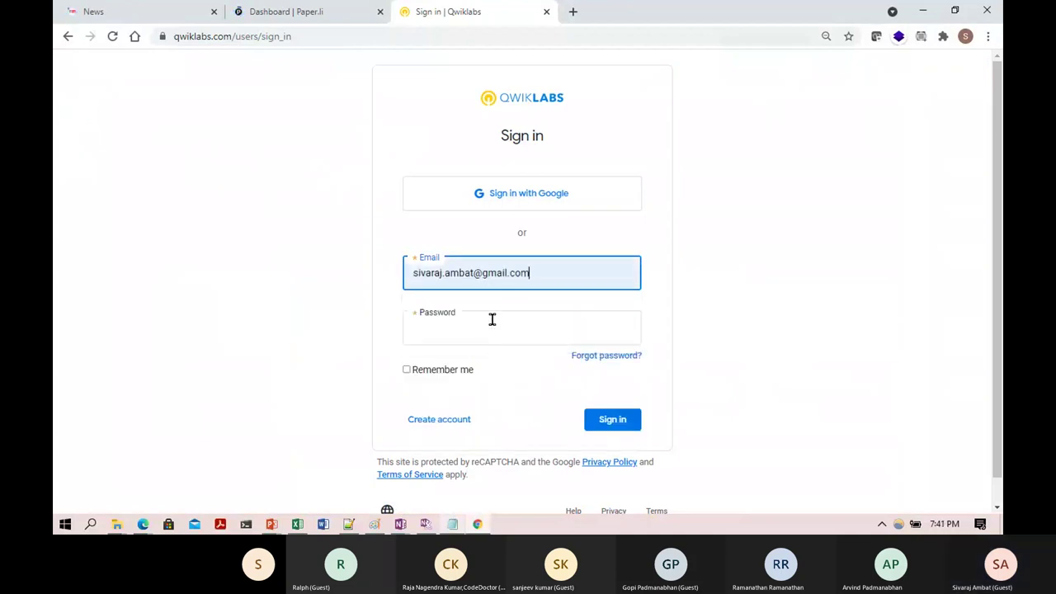
Enter the account password to sign in to Qwiklabs and dismiss the Credits Expiring notice
{"action": "left_click", "coordinate": [492, 320]}
{"action": "type", "text": "•••"}
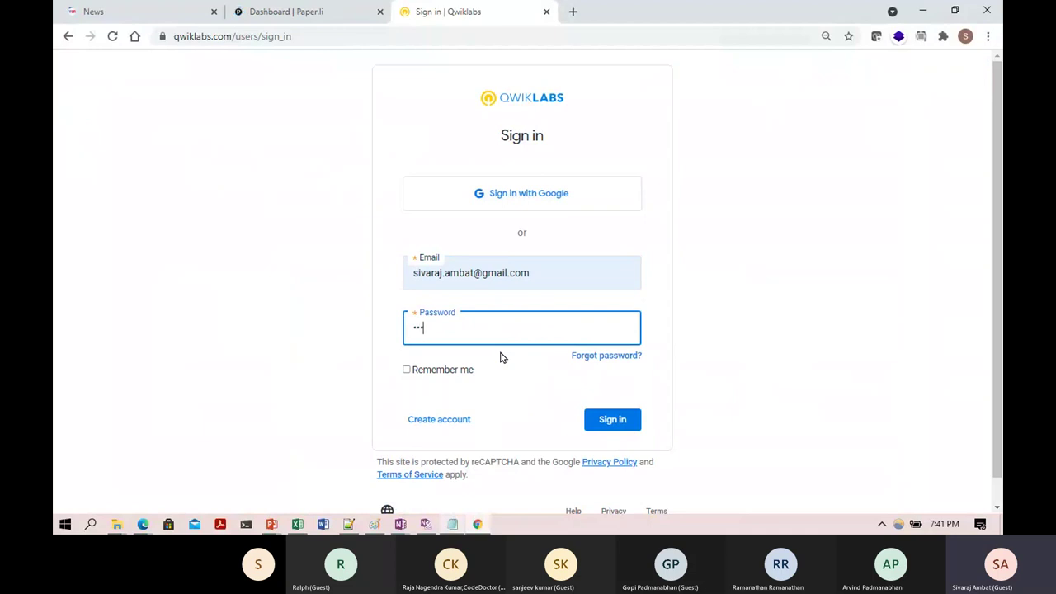
{"action": "type", "text": "•••••••"}
{"action": "left_click", "coordinate": [611, 421]}
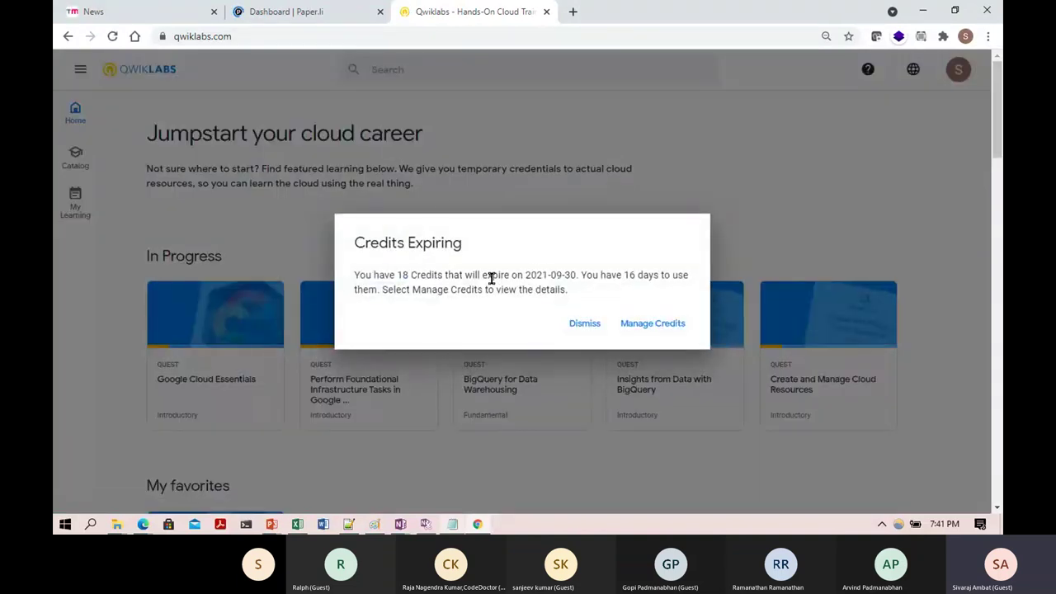
{"action": "left_click", "coordinate": [583, 324]}
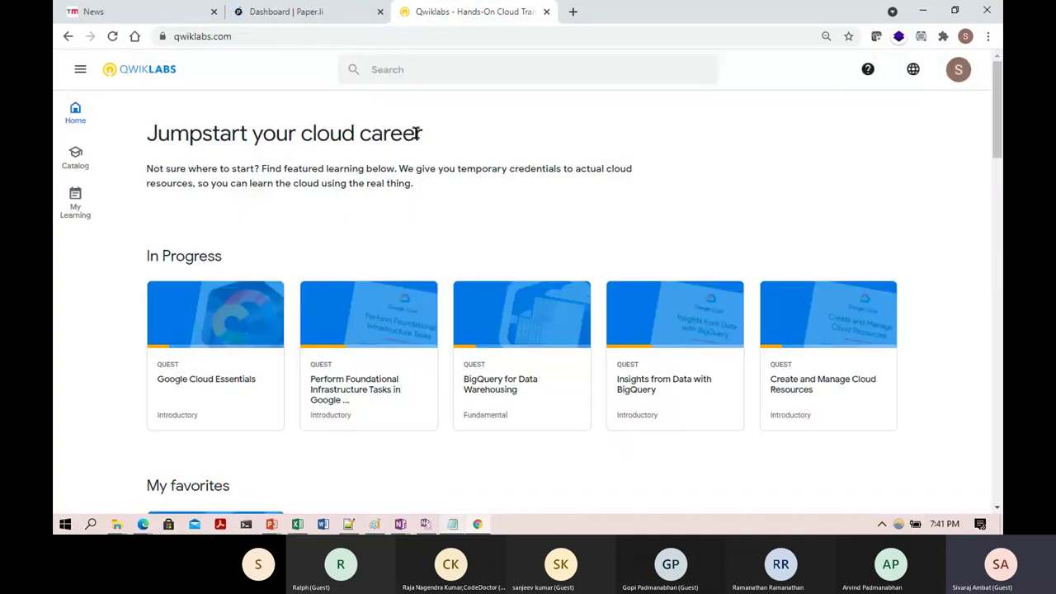
Search Qwiklabs for Looker and choose the suggestion "Looker Data Explorer - Qwik Start"
{"action": "left_click", "coordinate": [412, 69]}
{"action": "type", "text": "Looker"}
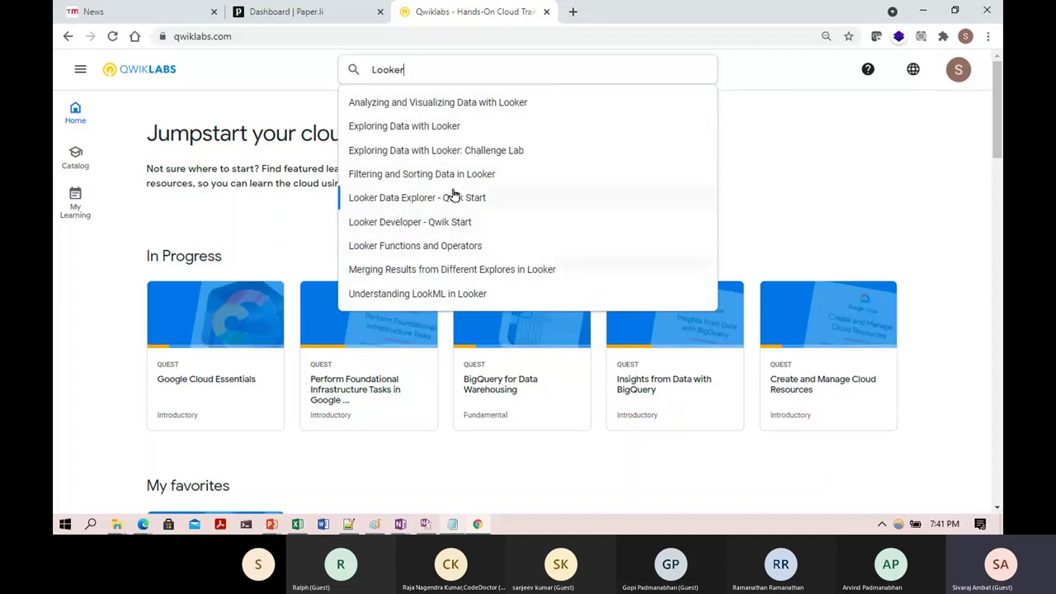
{"action": "left_click", "coordinate": [369, 202]}
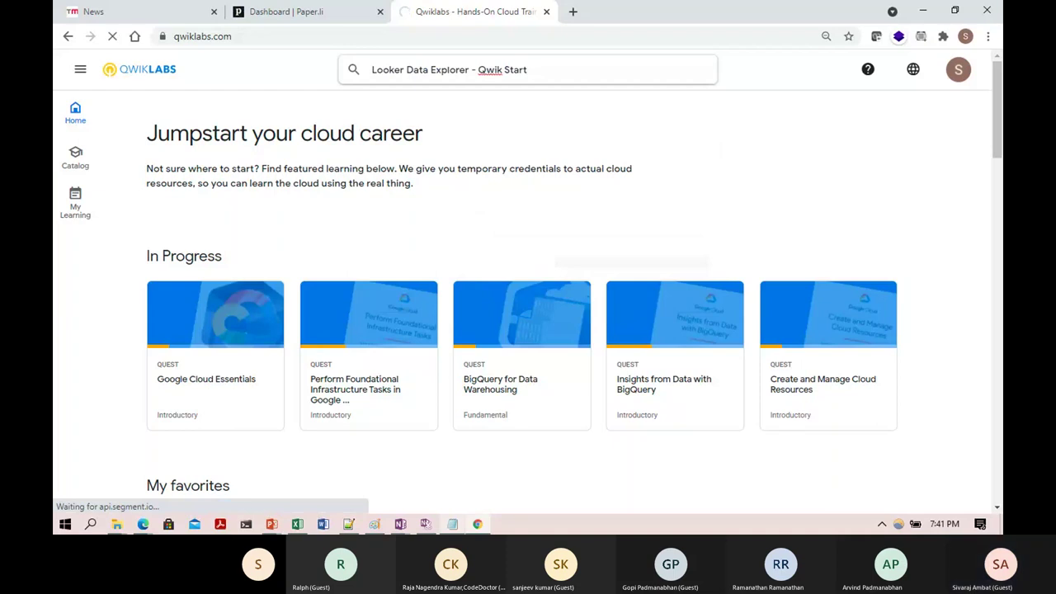
Dismiss the Credits Expiring notice in the catalog and open the Looker Data Explorer - Qwik Start lab
{"action": "key", "text": "alt+Tab"}
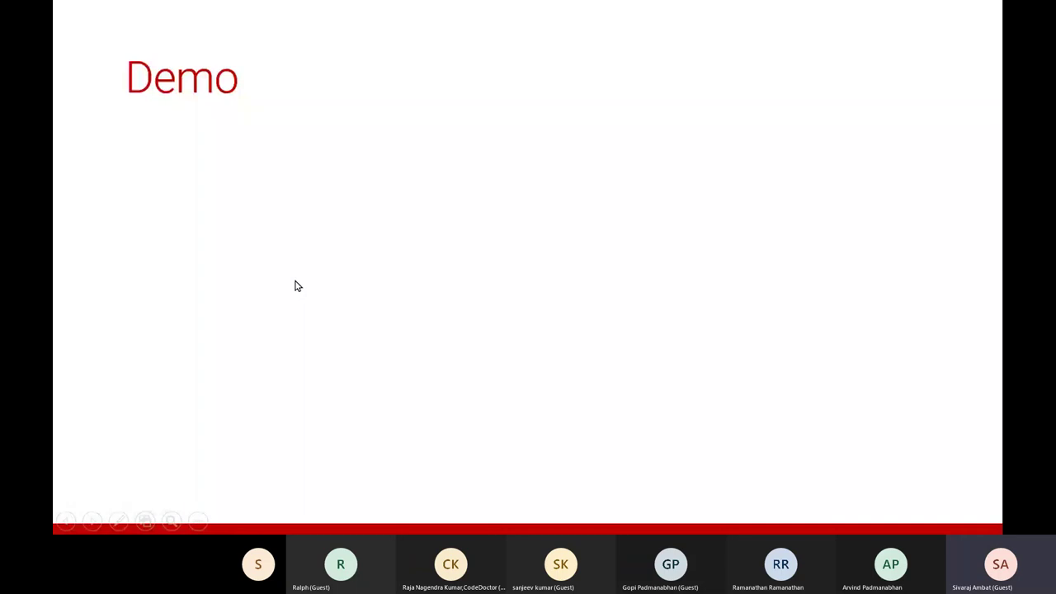
{"action": "key", "text": "alt+Tab"}
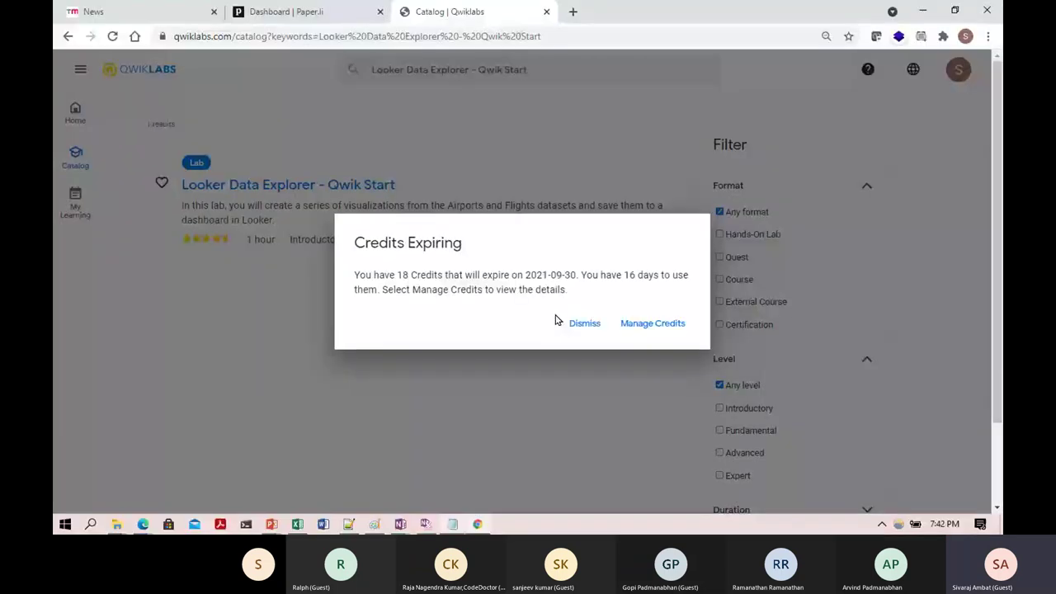
{"action": "left_click", "coordinate": [571, 322]}
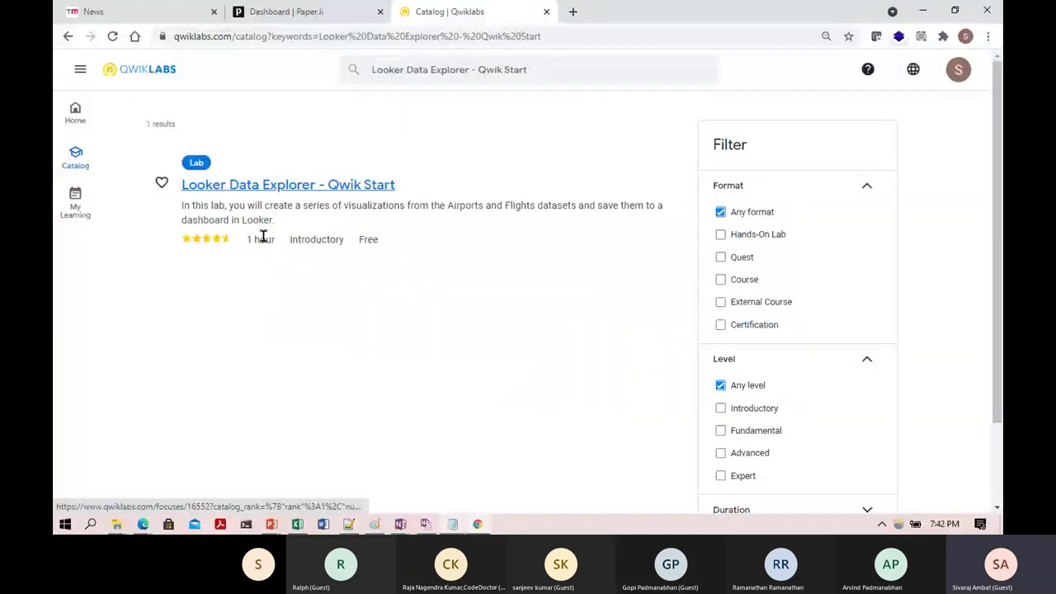
{"action": "triple_click", "coordinate": [263, 236]}
{"action": "left_click", "coordinate": [401, 247]}
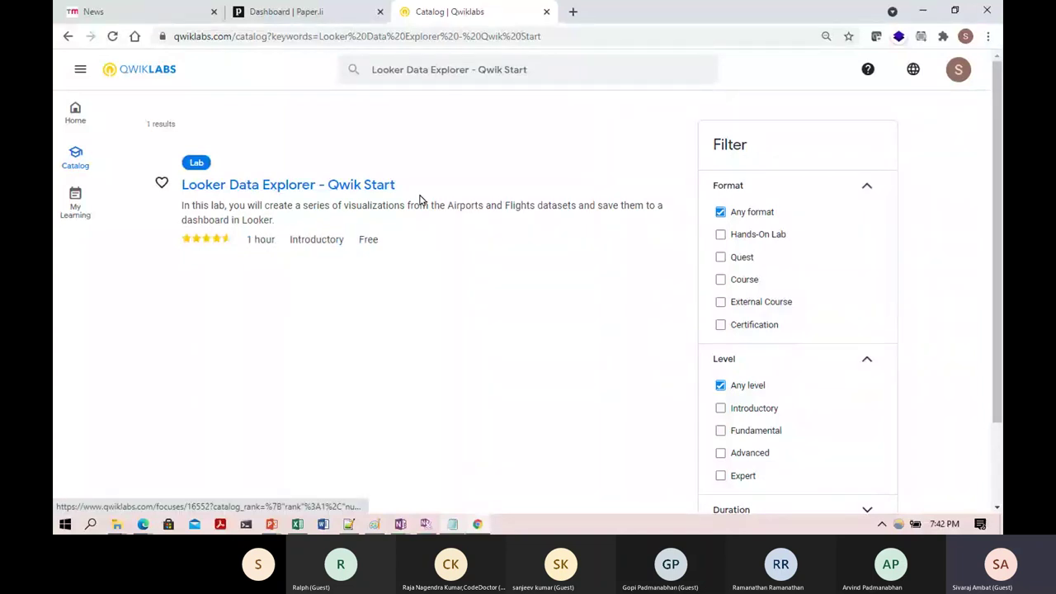
{"action": "left_click", "coordinate": [265, 185]}
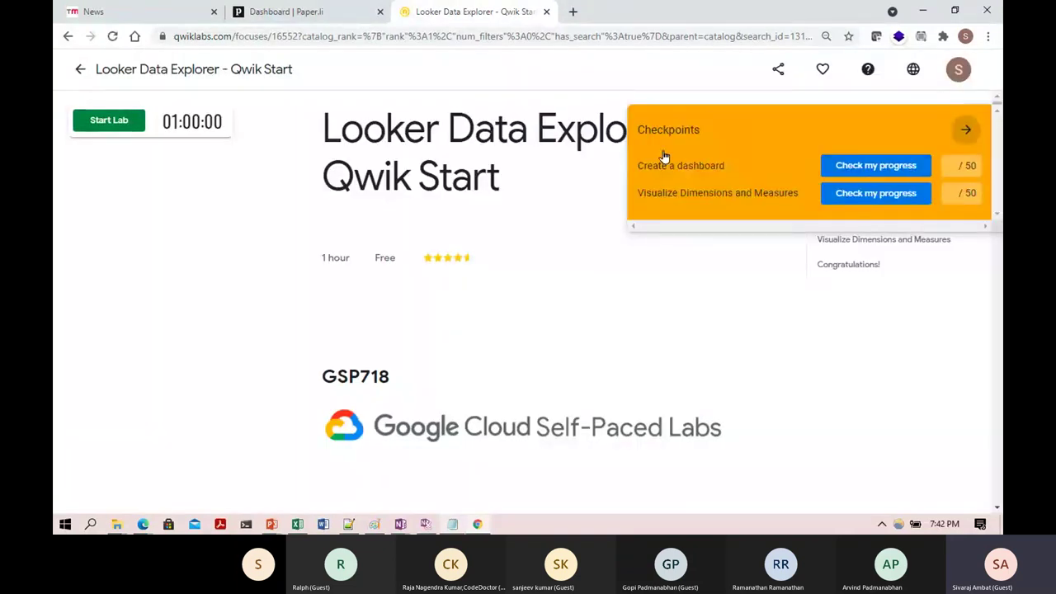
Collapse the Checkpoints panel and look through the lab's overview, objectives, setup and task instructions
{"action": "left_click", "coordinate": [965, 130]}
{"action": "scroll", "coordinate": [528, 272], "scroll_direction": "down", "scroll_amount": 5}
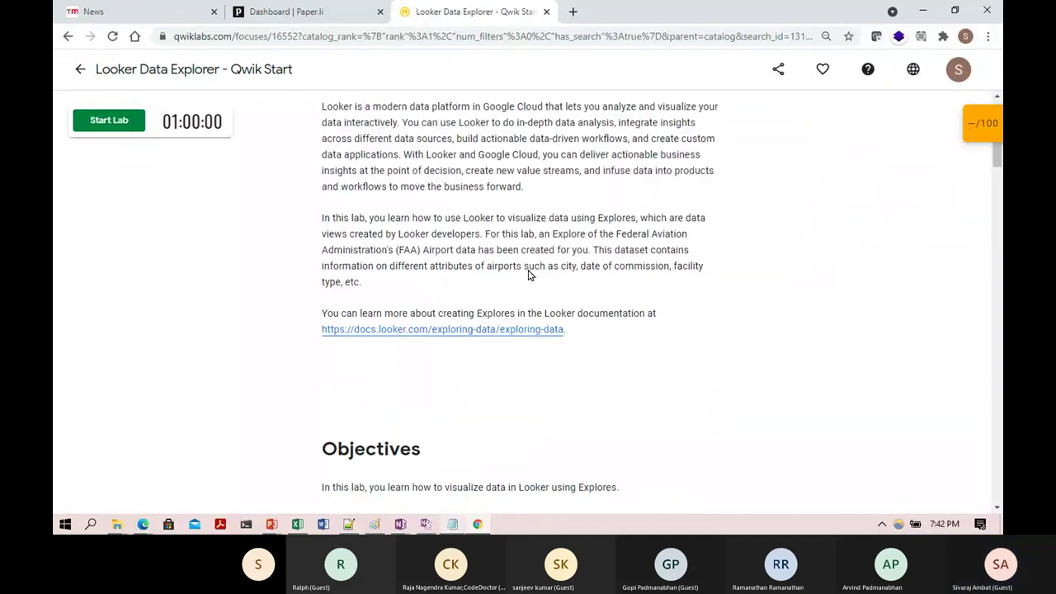
{"action": "scroll", "coordinate": [217, 229], "scroll_direction": "up", "scroll_amount": 5}
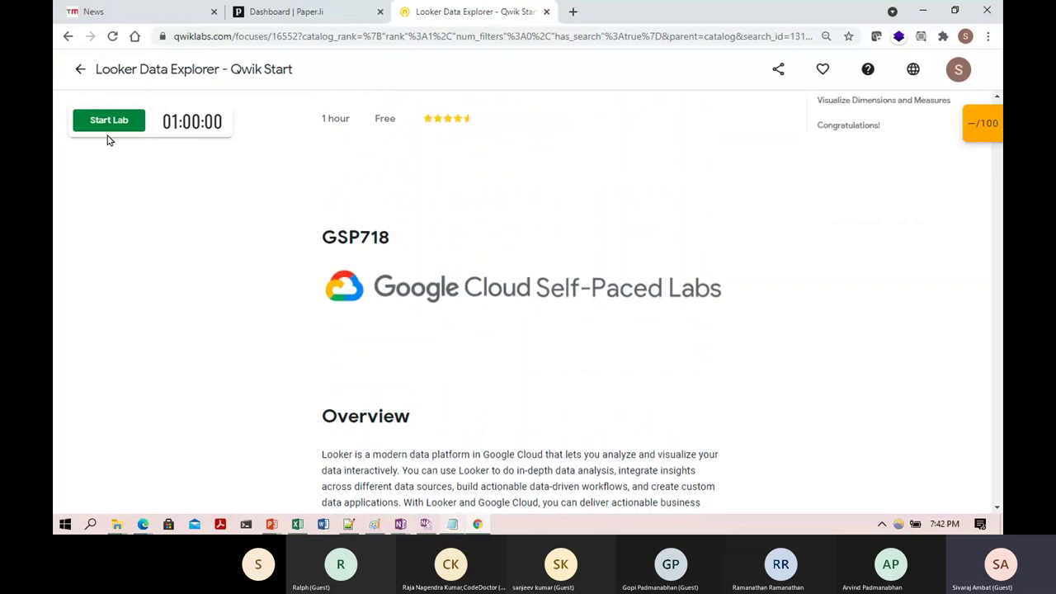
{"action": "scroll", "coordinate": [443, 266], "scroll_direction": "down", "scroll_amount": 10}
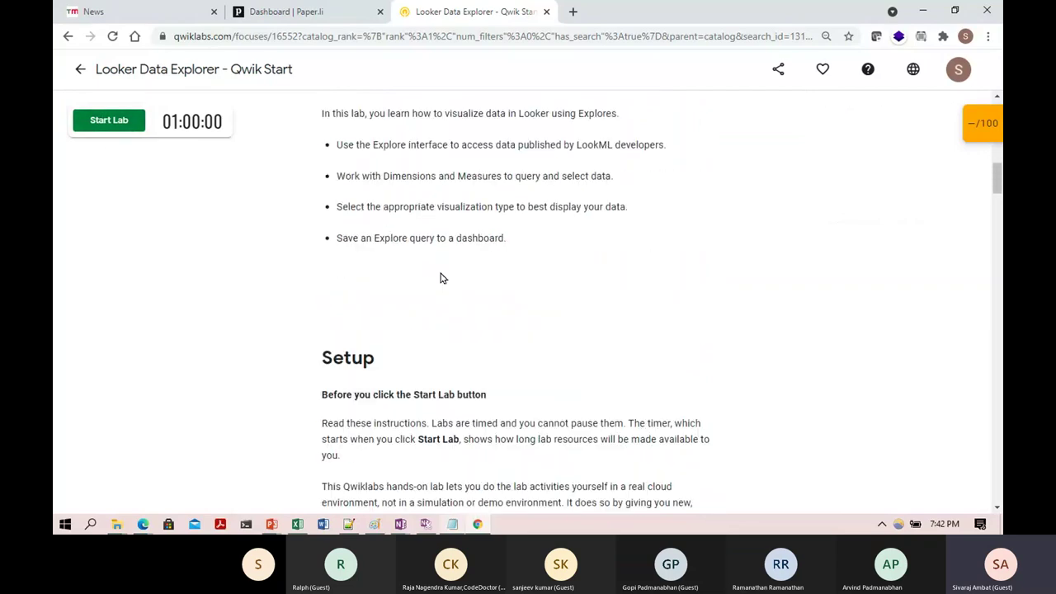
{"action": "scroll", "coordinate": [440, 295], "scroll_direction": "down", "scroll_amount": 15}
{"action": "scroll", "coordinate": [476, 370], "scroll_direction": "up", "scroll_amount": 10}
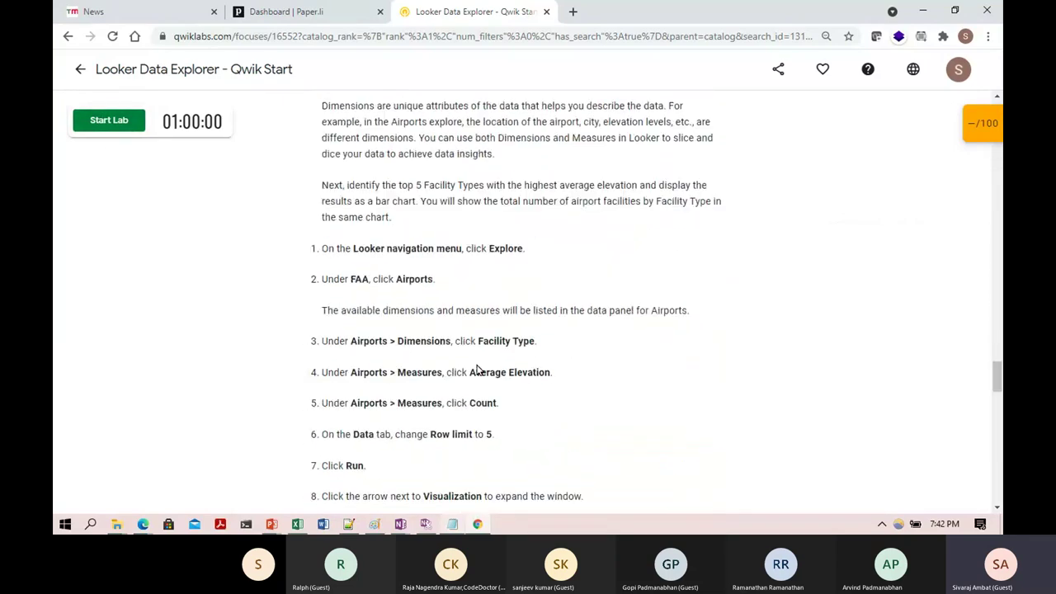
{"action": "scroll", "coordinate": [538, 422], "scroll_direction": "down", "scroll_amount": 2}
{"action": "scroll", "coordinate": [539, 422], "scroll_direction": "up", "scroll_amount": 20}
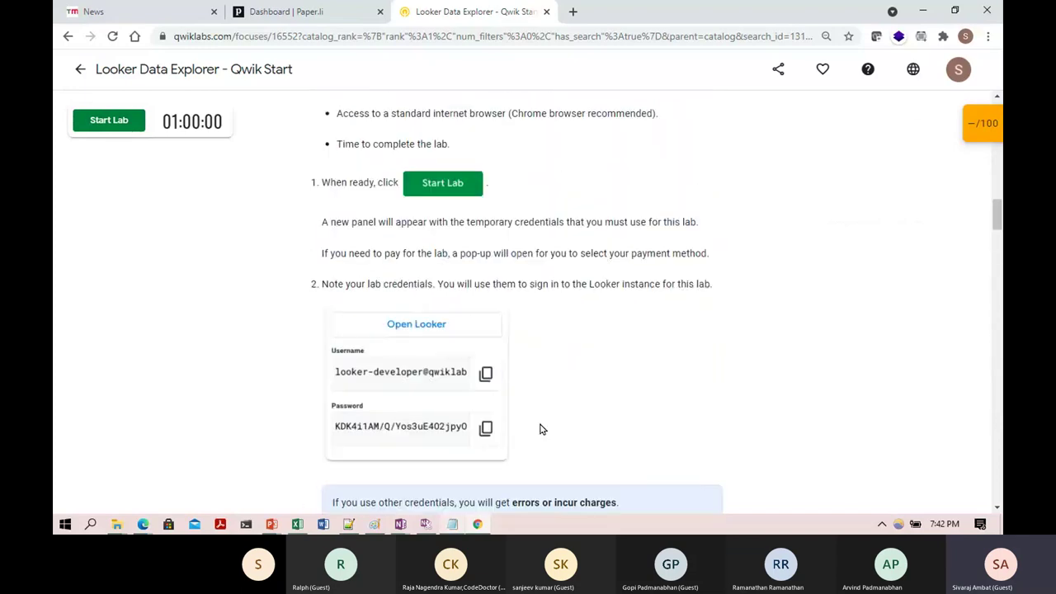
{"action": "scroll", "coordinate": [540, 429], "scroll_direction": "up", "scroll_amount": 5}
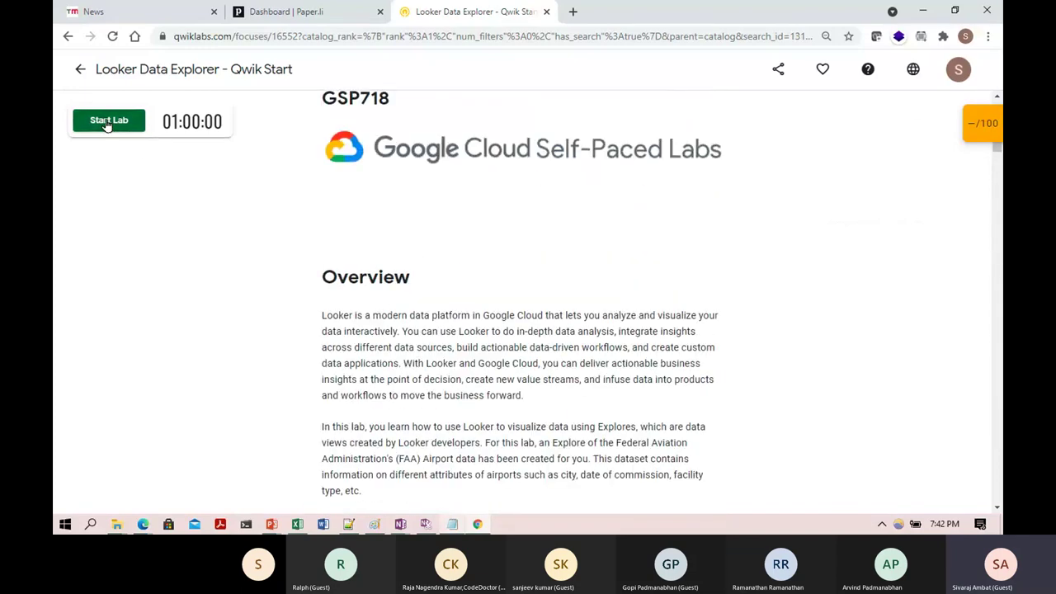
Start the Looker Data Explorer - Qwik Start lab and open its Looker instance
{"action": "left_click", "coordinate": [137, 126]}
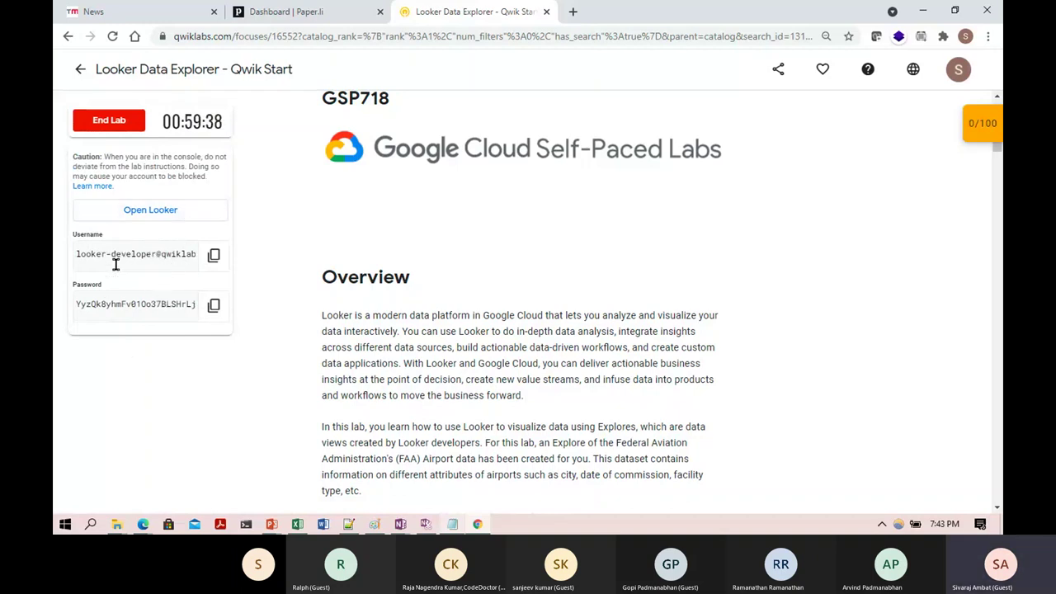
{"action": "left_click", "coordinate": [138, 212]}
{"action": "right_click", "coordinate": [137, 213]}
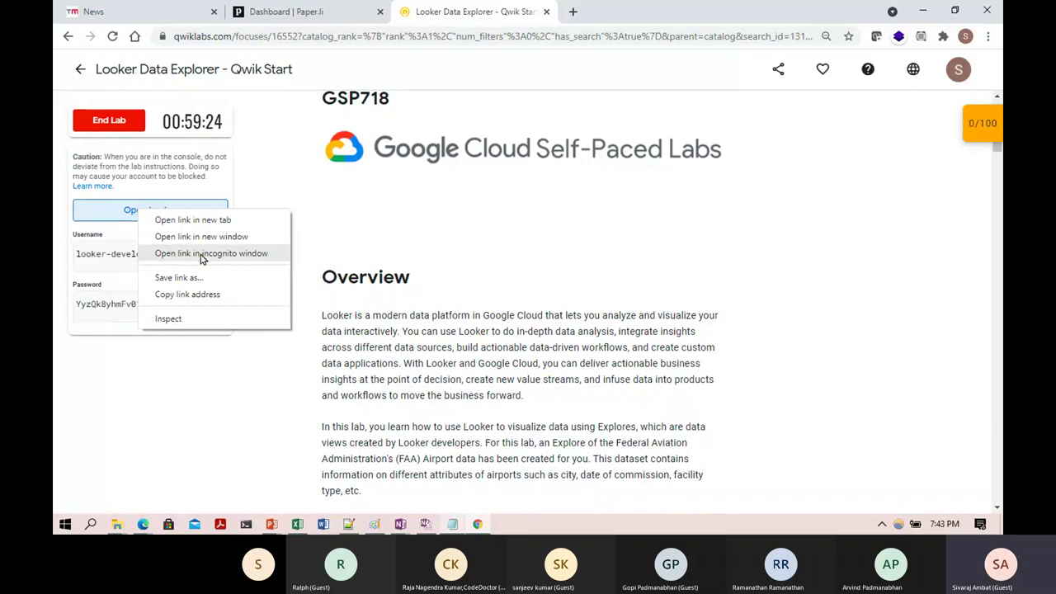
{"action": "left_click", "coordinate": [141, 372]}
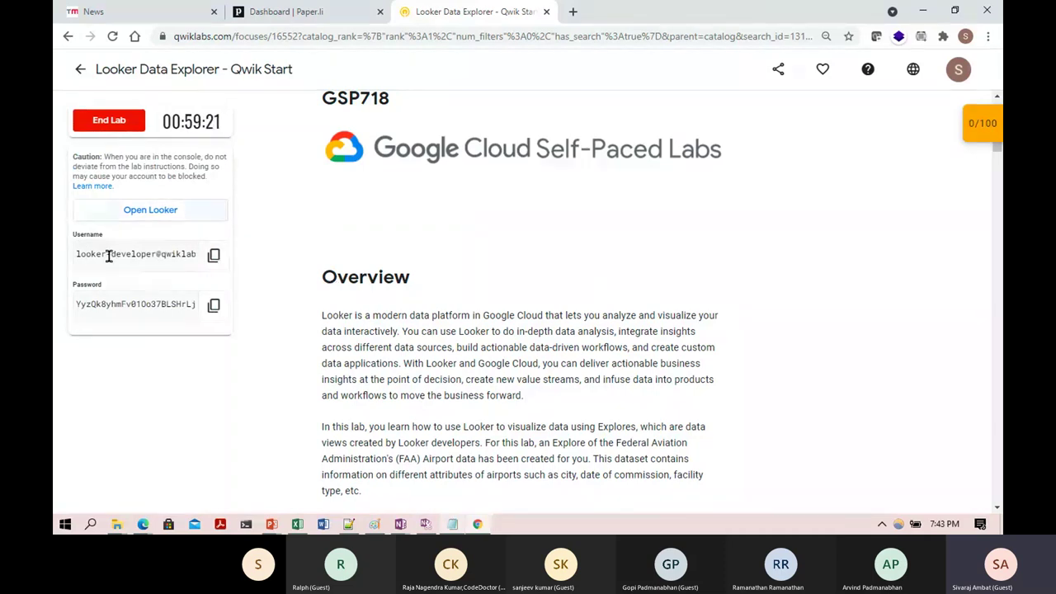
{"action": "left_click", "coordinate": [151, 212]}
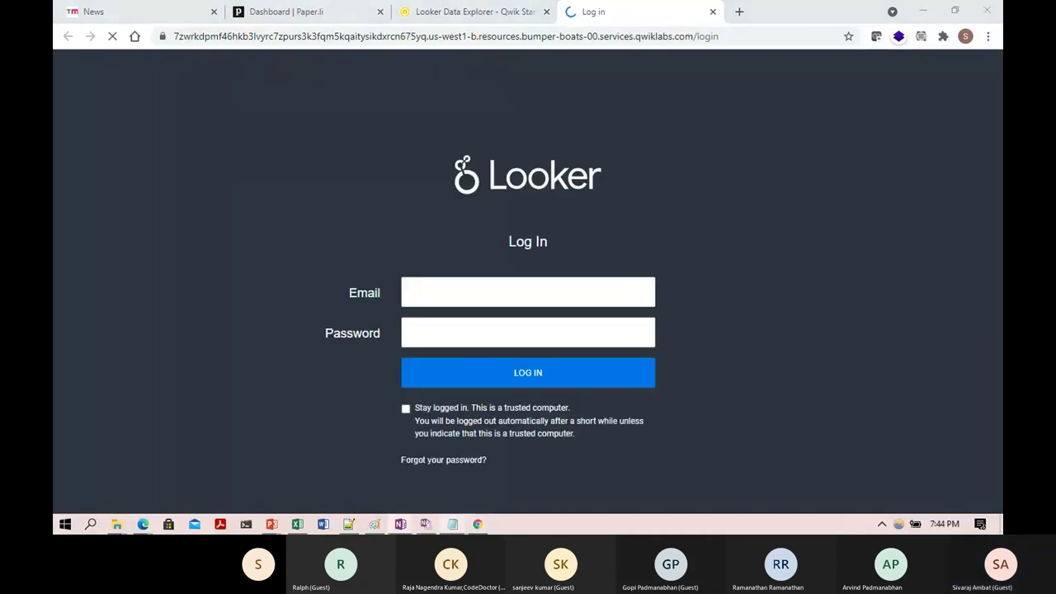
Copy the username from the lab credentials and paste it into the Email field of the Looker login page
{"action": "left_click", "coordinate": [466, 13]}
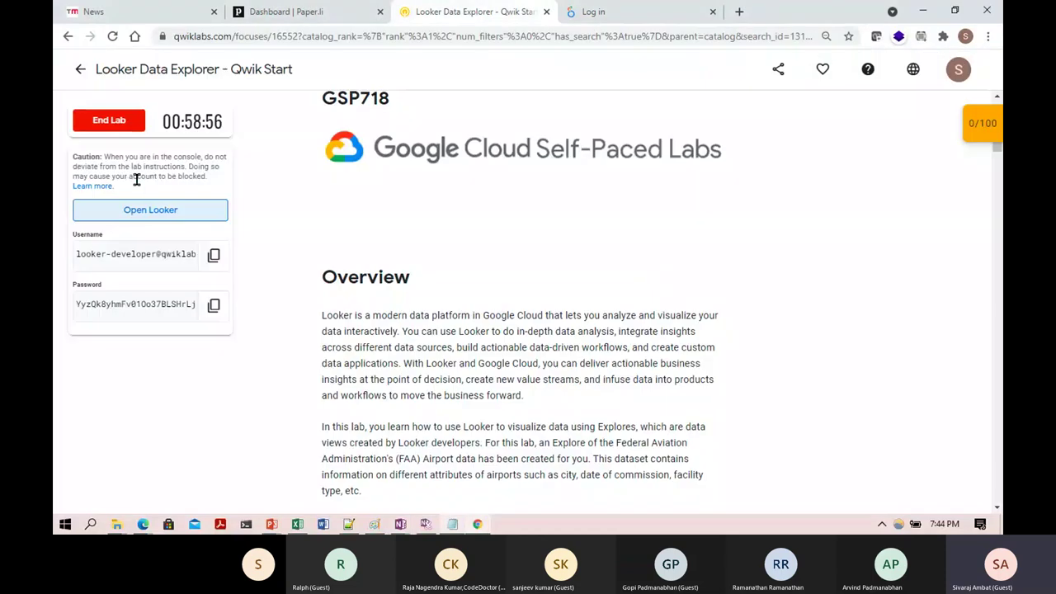
{"action": "left_click", "coordinate": [213, 256]}
{"action": "left_click", "coordinate": [629, 18]}
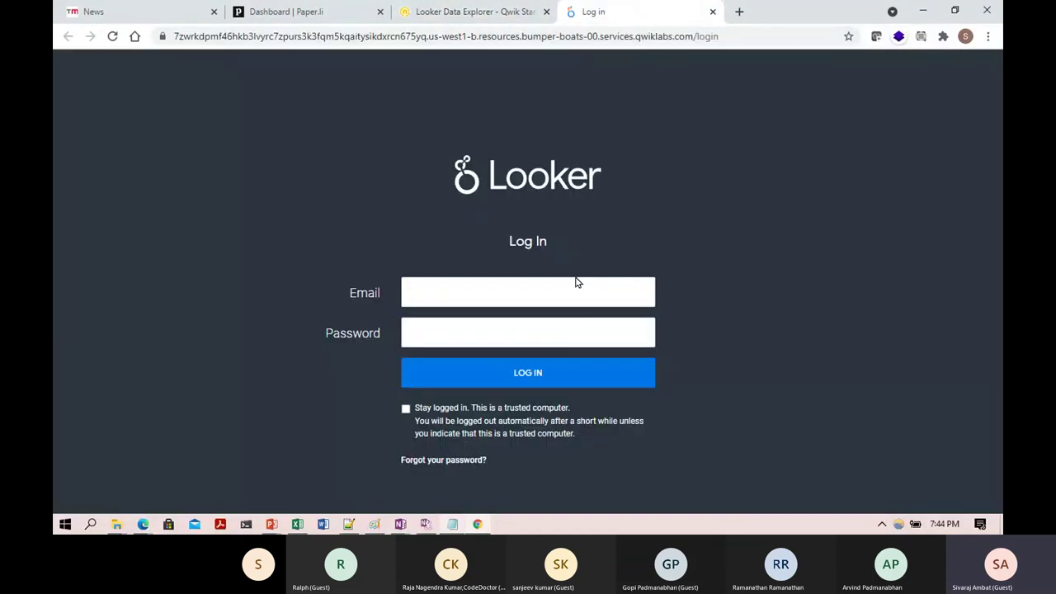
{"action": "left_click", "coordinate": [574, 279]}
{"action": "key", "text": "ctrl+v"}
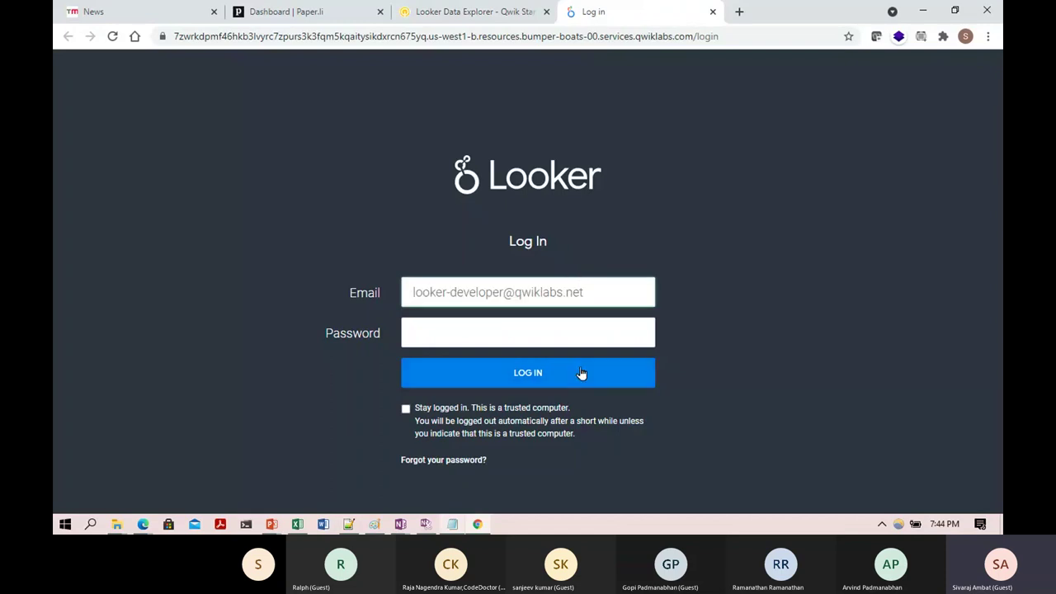
Copy the password from the lab credentials, paste it into the Looker Password field and log in
{"action": "left_click", "coordinate": [455, 13]}
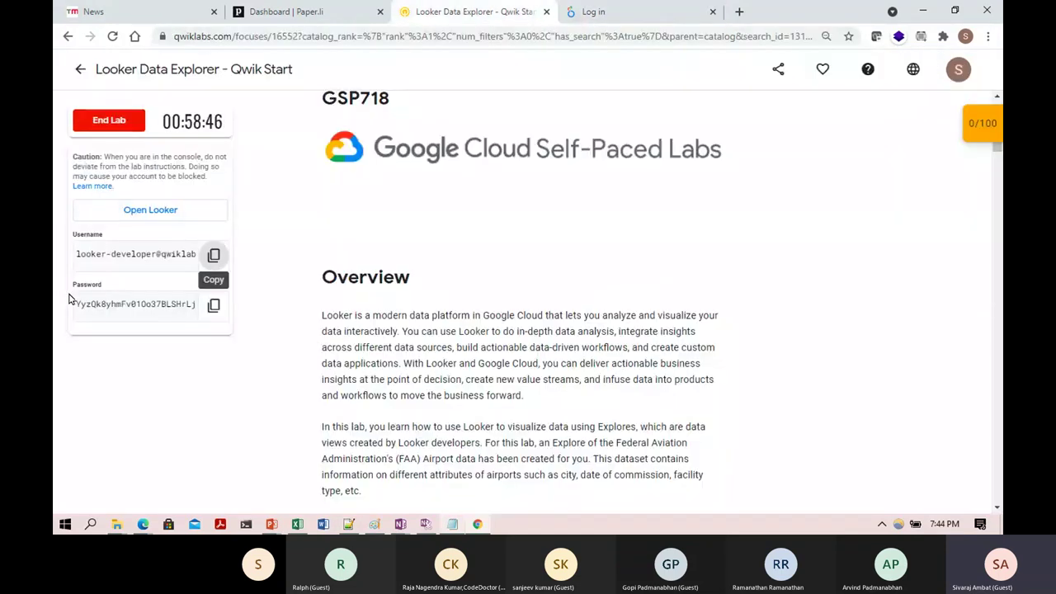
{"action": "left_click", "coordinate": [214, 305]}
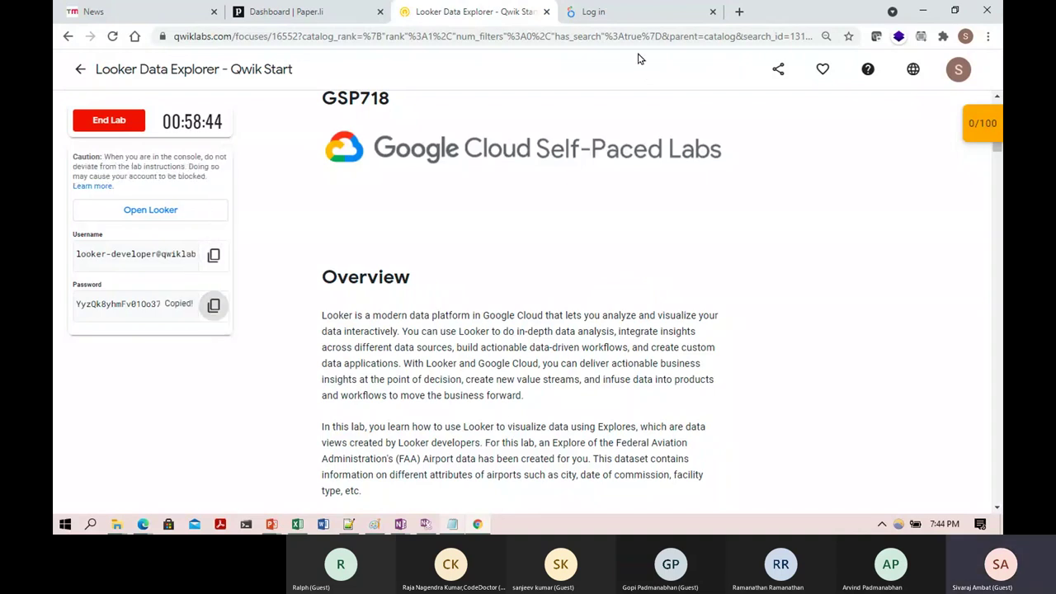
{"action": "left_click", "coordinate": [632, 23]}
{"action": "left_click", "coordinate": [471, 332]}
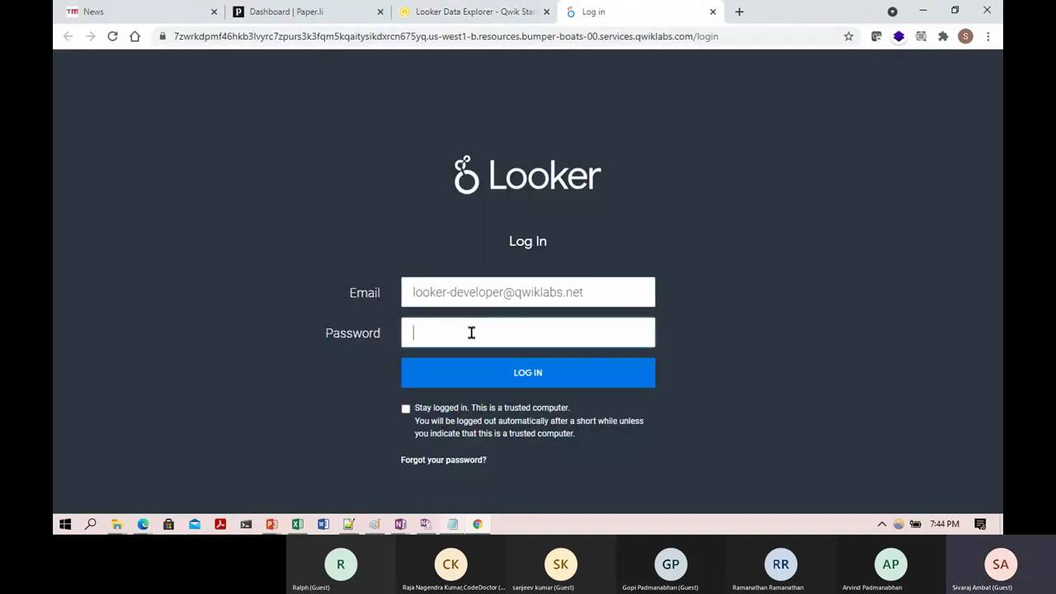
{"action": "key", "text": "ctrl+v"}
{"action": "left_click", "coordinate": [485, 367]}
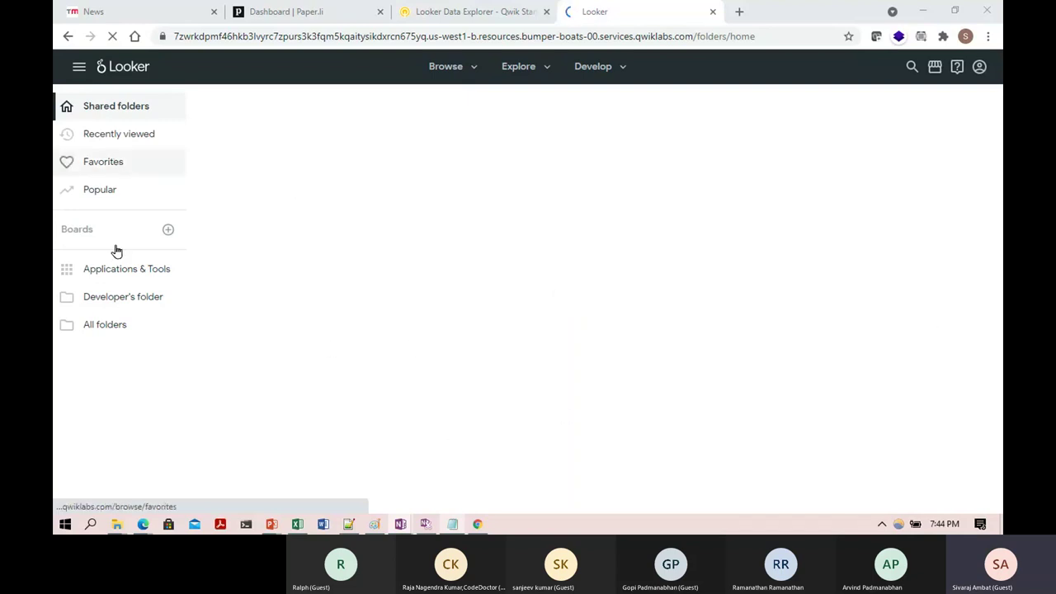
Look through the lab instructions on visualizing a first measure and on visualizing dimensions and measures, then return to Looker
{"action": "left_click", "coordinate": [453, 70]}
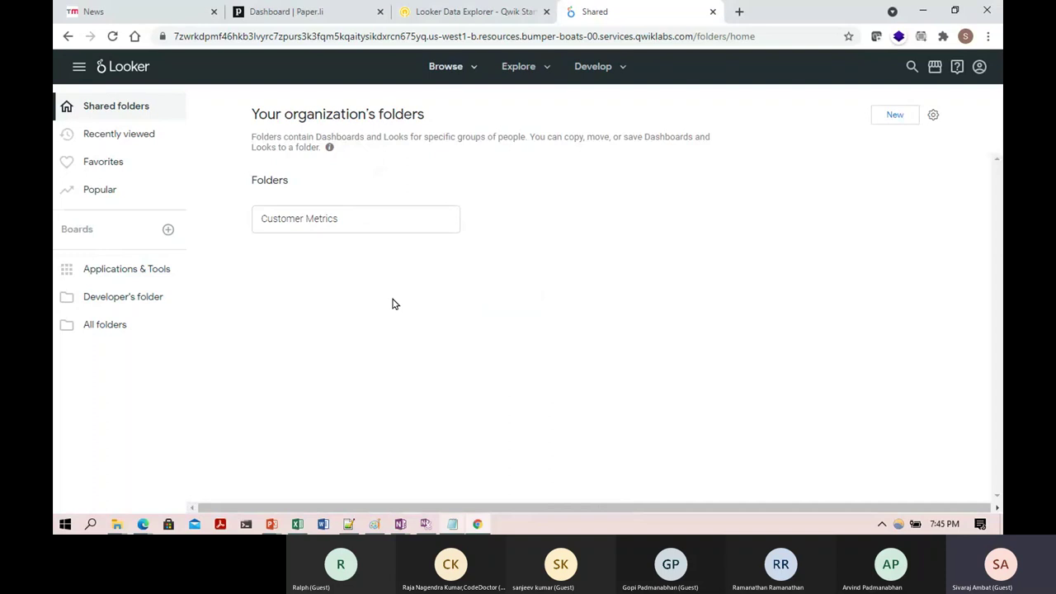
{"action": "left_click", "coordinate": [475, 13]}
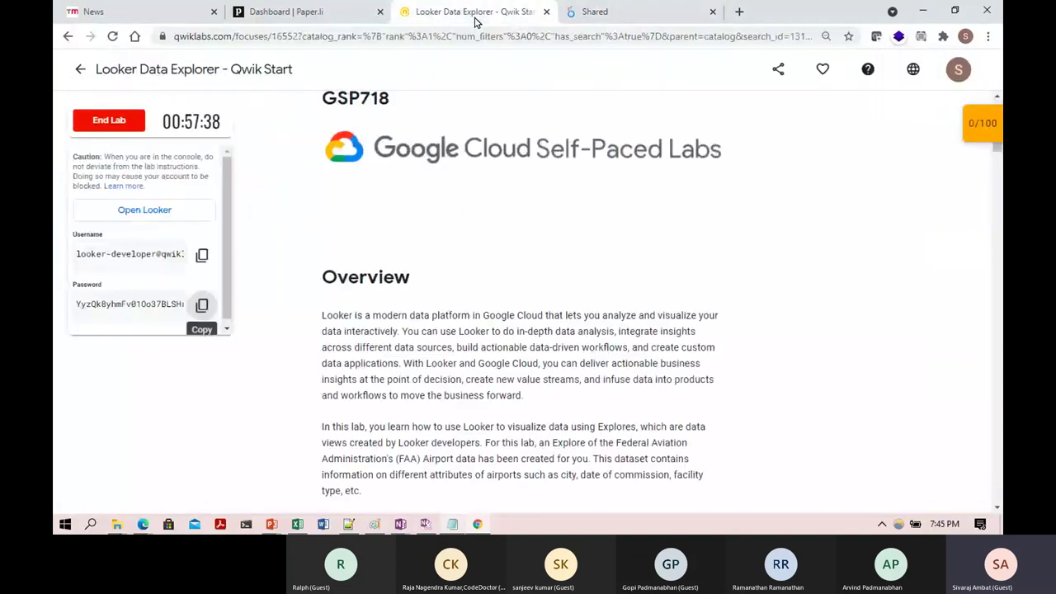
{"action": "scroll", "coordinate": [481, 336], "scroll_direction": "down", "scroll_amount": 15}
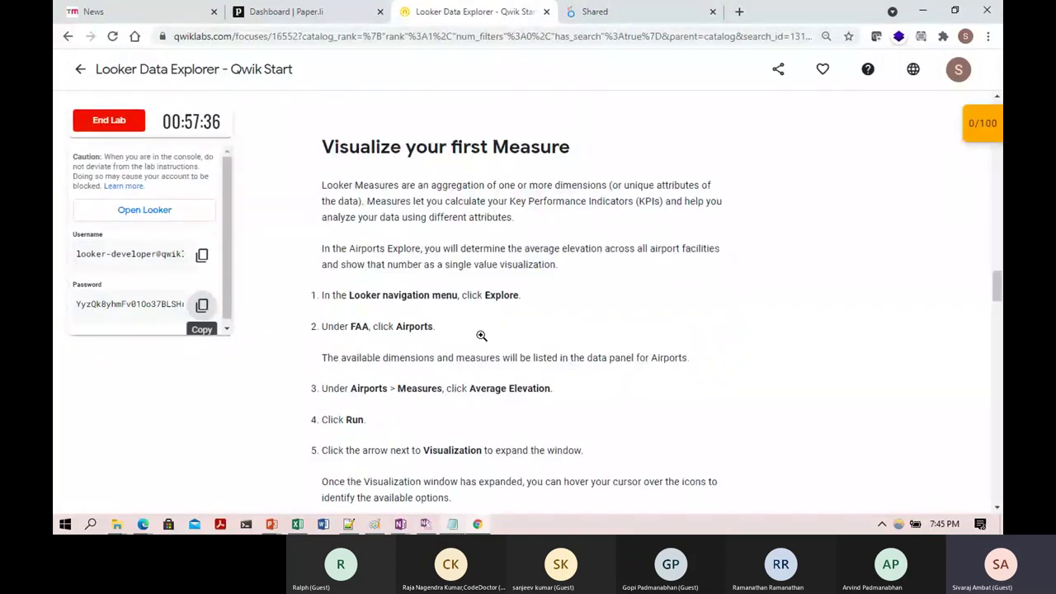
{"action": "scroll", "coordinate": [480, 336], "scroll_direction": "down", "scroll_amount": 5}
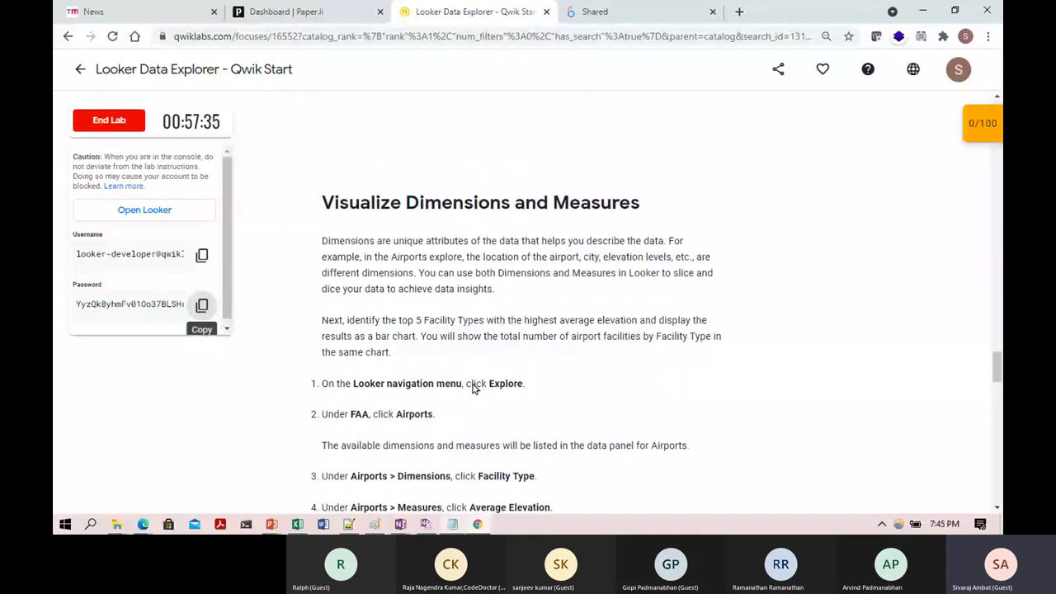
{"action": "key", "text": "ctrl+Tab"}
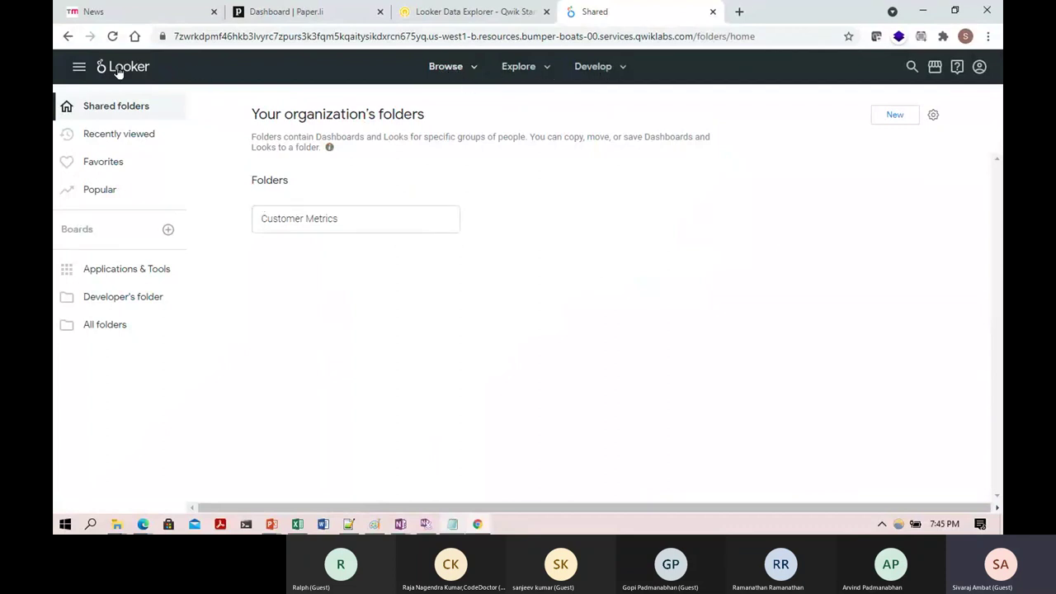
Toggle the side navigation closed and open again, and open the Airports Explore under FAA
{"action": "left_click", "coordinate": [78, 69]}
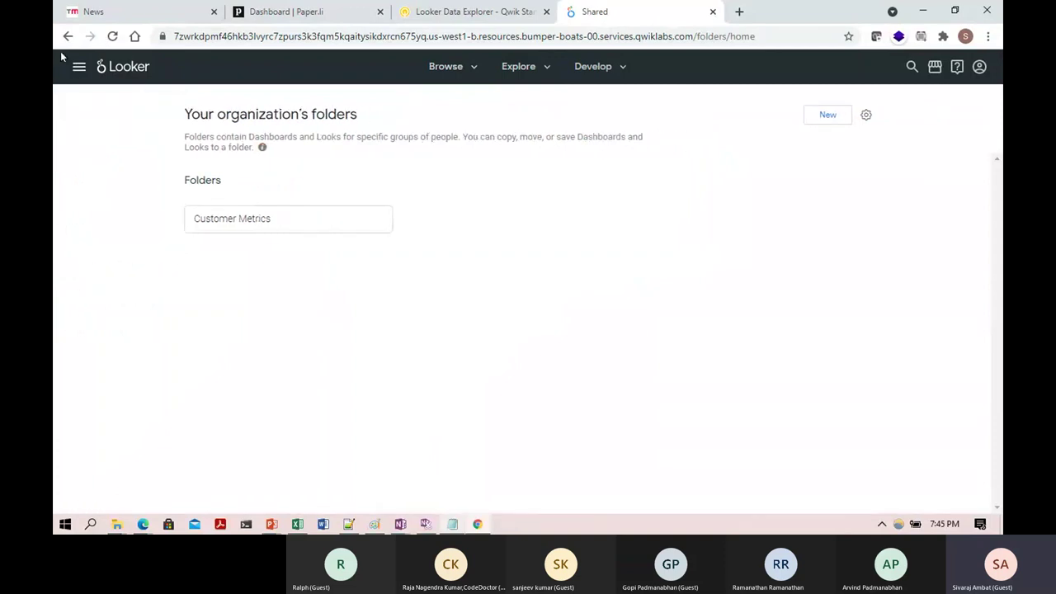
{"action": "left_click", "coordinate": [76, 70]}
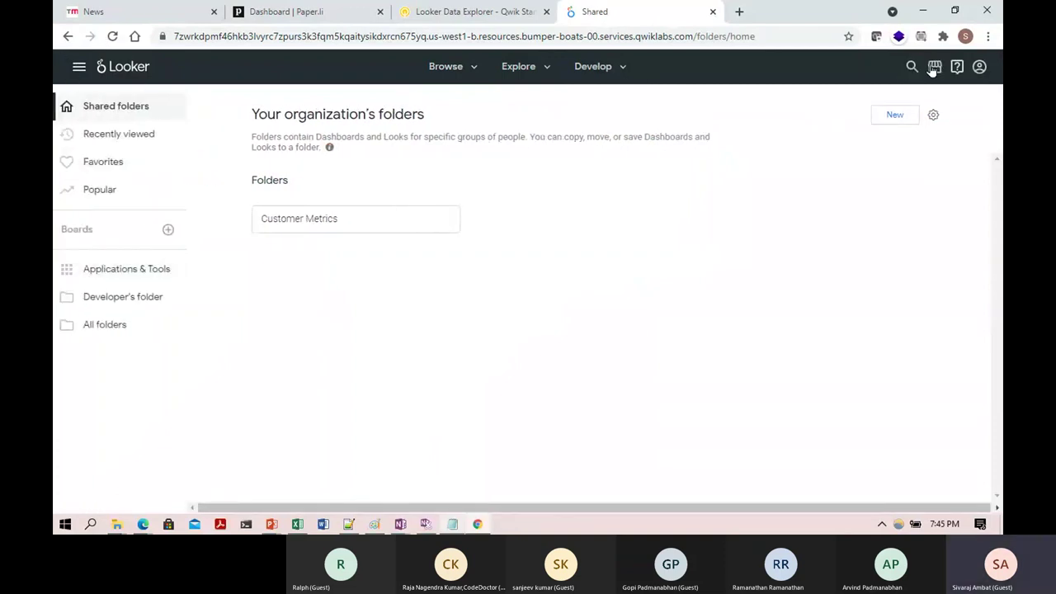
{"action": "left_click", "coordinate": [545, 71]}
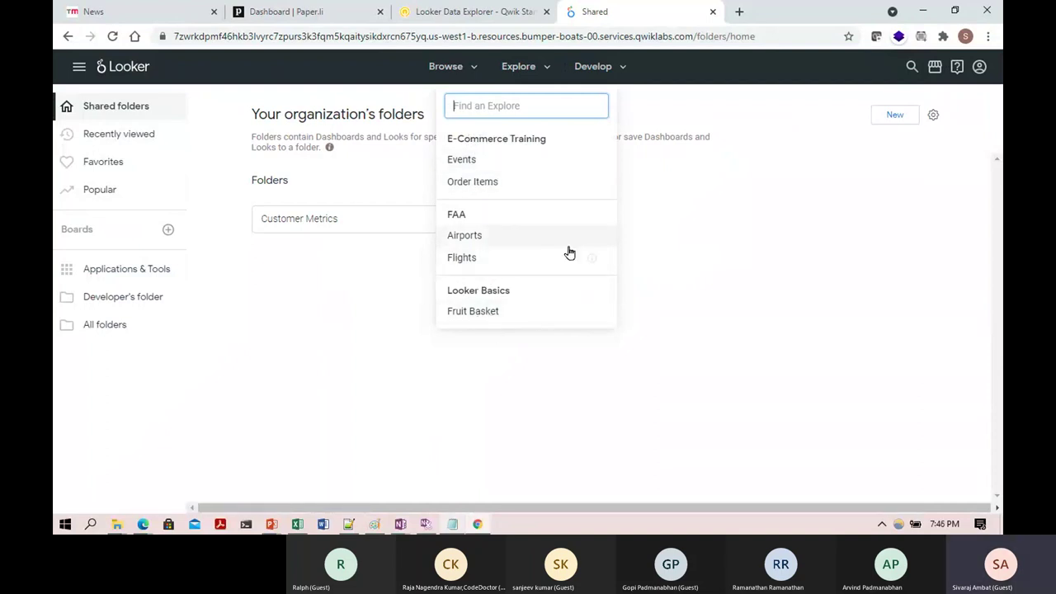
{"action": "left_click", "coordinate": [464, 236]}
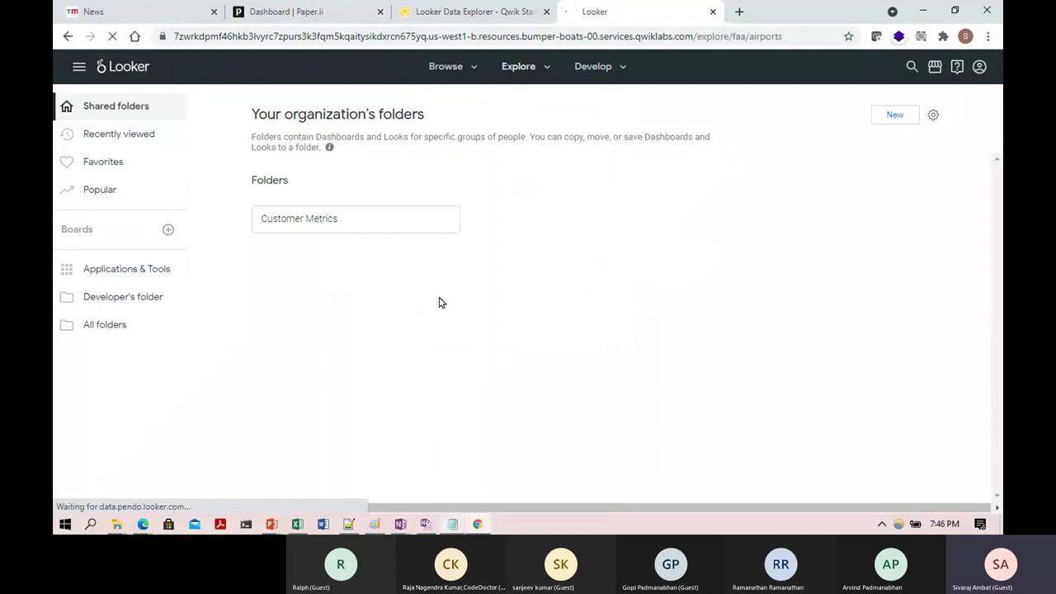
Read the lab's steps for visualizing dimensions and measures while the Airports Explore loads
{"action": "left_click", "coordinate": [478, 16]}
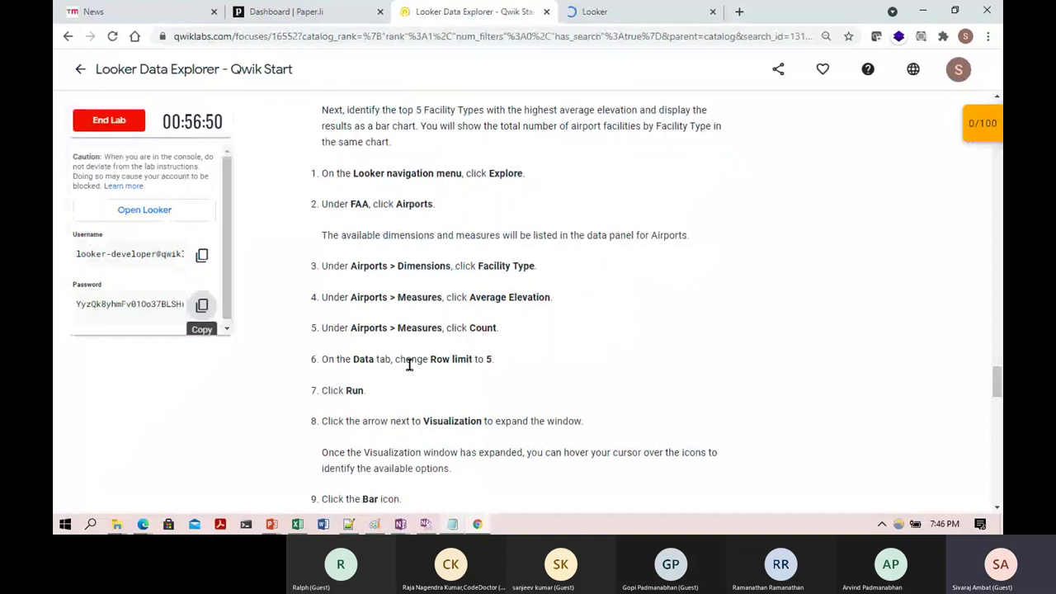
{"action": "scroll", "coordinate": [409, 365], "scroll_direction": "down", "scroll_amount": 1}
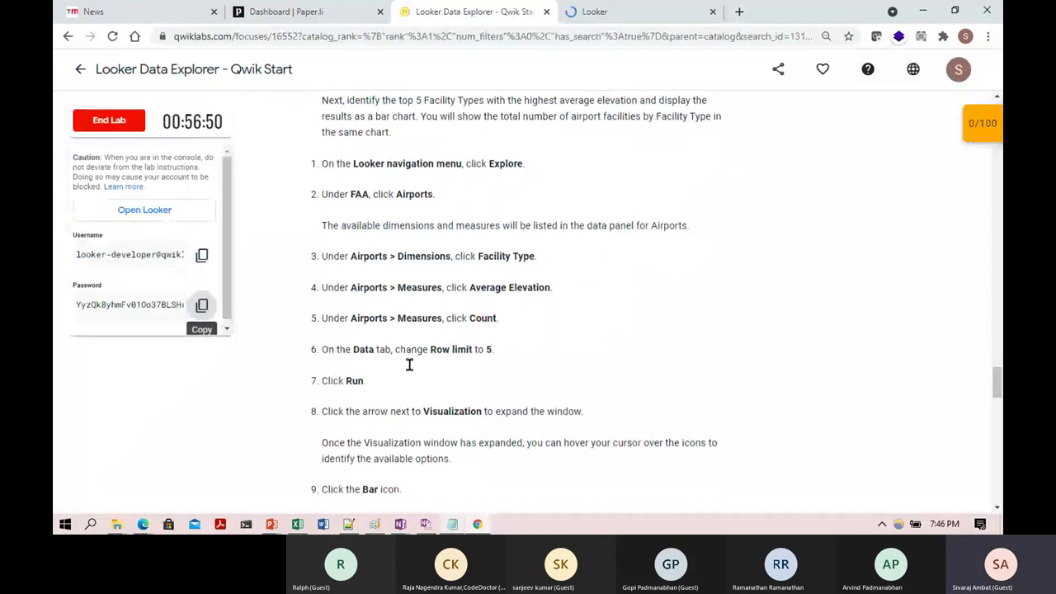
{"action": "scroll", "coordinate": [409, 365], "scroll_direction": "down", "scroll_amount": 1}
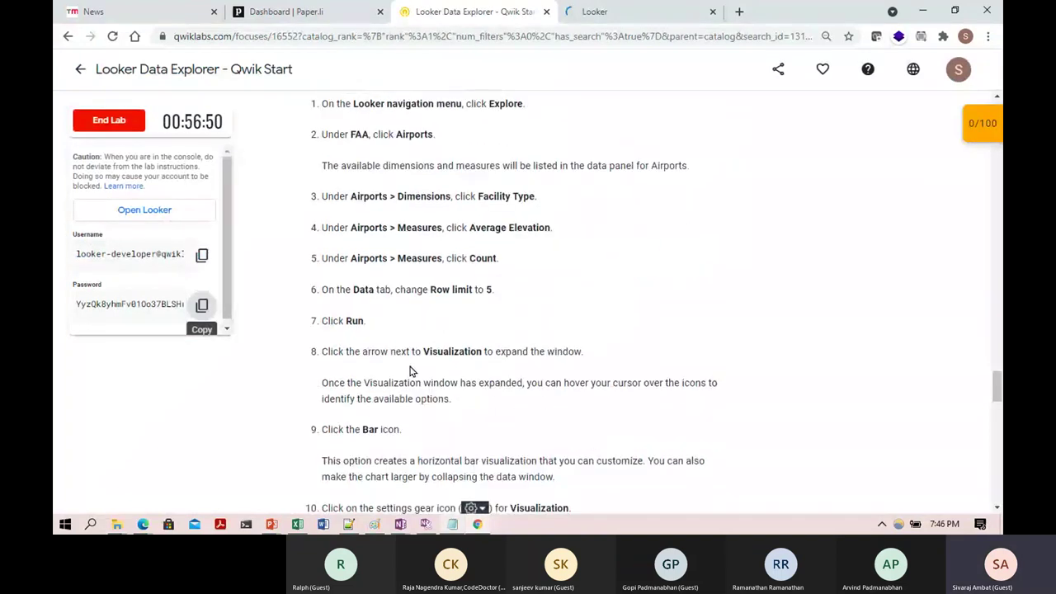
{"action": "key", "text": "ctrl+Tab"}
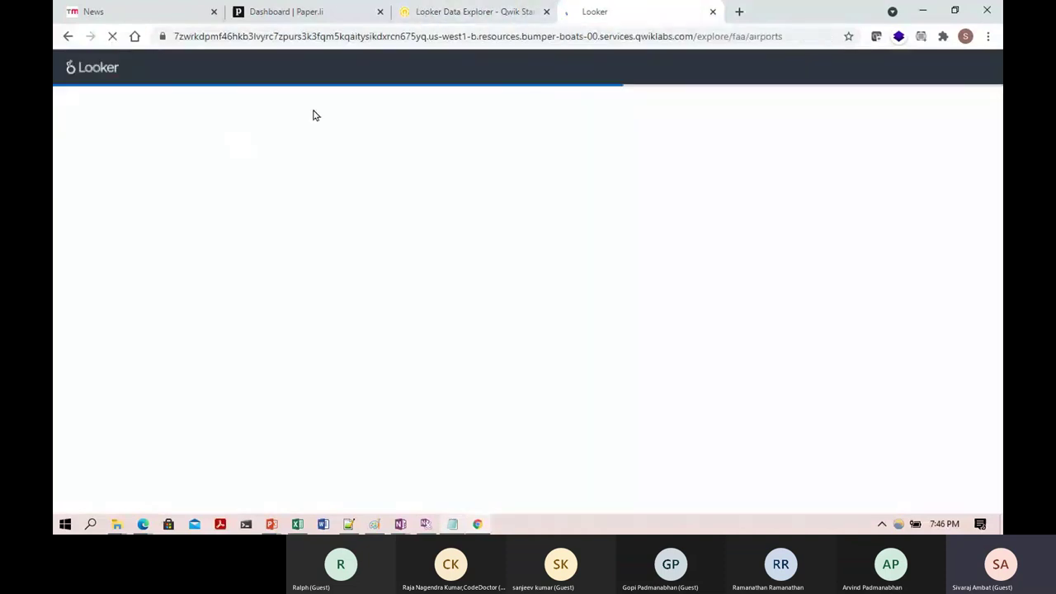
{"action": "left_click", "coordinate": [462, 17]}
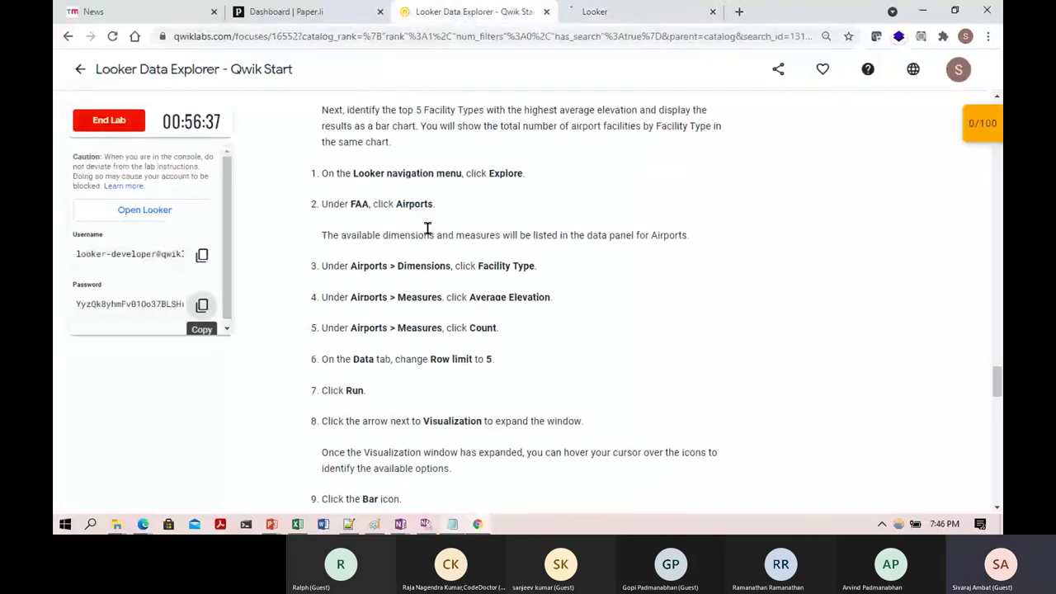
{"action": "key", "text": "ctrl+Tab"}
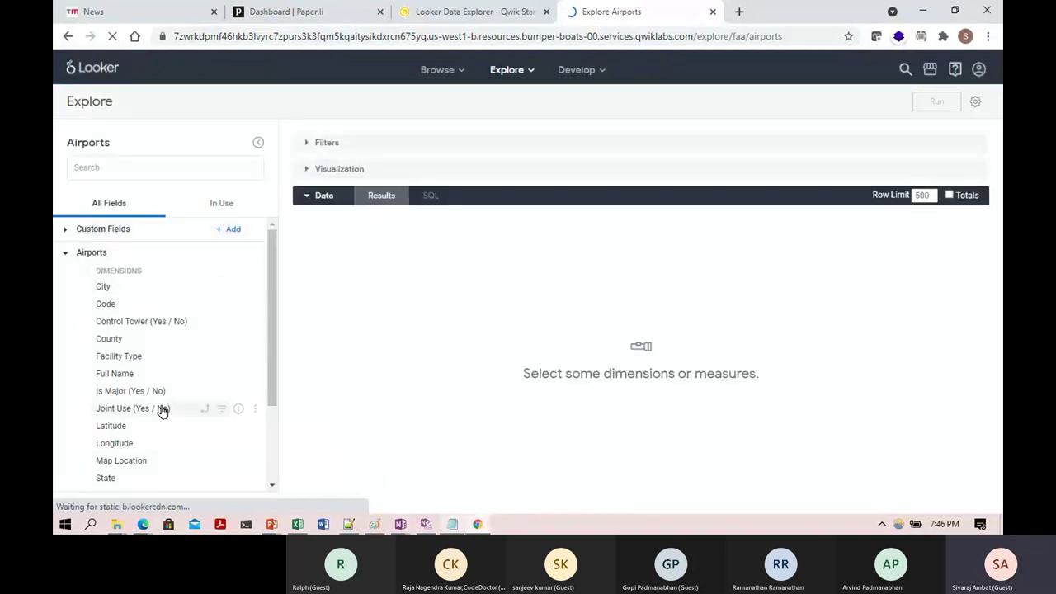
Examine the dimensions and measures available in the Airports field list
{"action": "scroll", "coordinate": [160, 410], "scroll_direction": "down", "scroll_amount": 3}
{"action": "scroll", "coordinate": [104, 266], "scroll_direction": "up", "scroll_amount": 3}
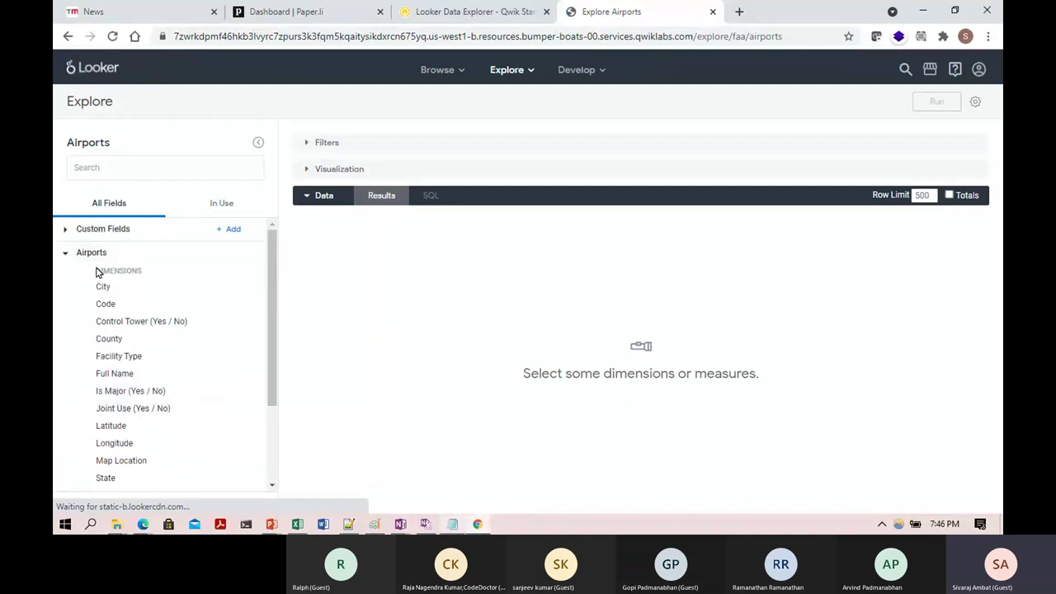
{"action": "scroll", "coordinate": [150, 466], "scroll_direction": "down", "scroll_amount": 1}
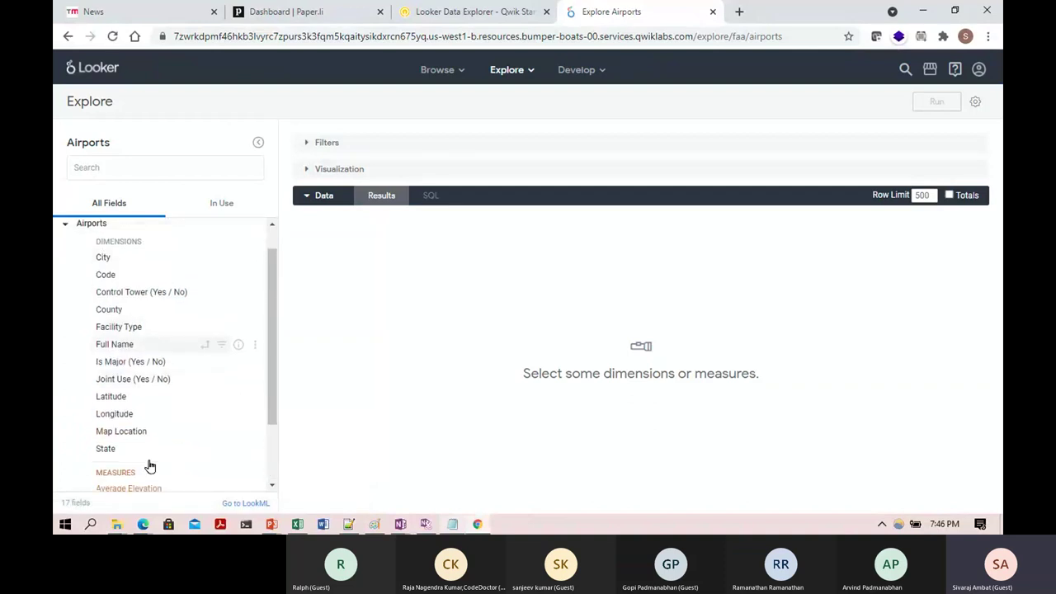
{"action": "scroll", "coordinate": [149, 467], "scroll_direction": "down", "scroll_amount": 2}
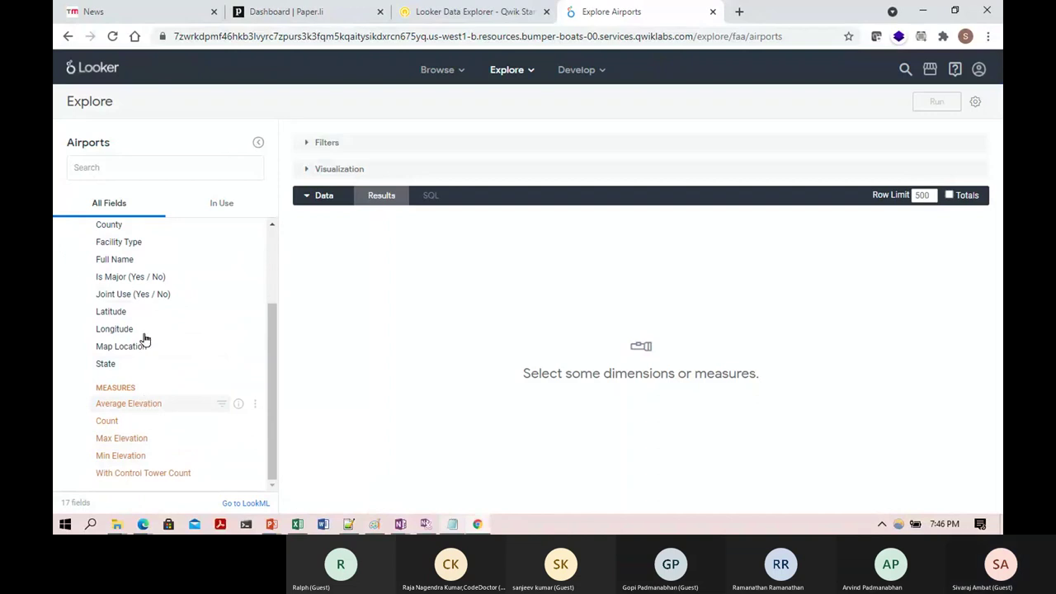
{"action": "scroll", "coordinate": [141, 262], "scroll_direction": "up", "scroll_amount": 2}
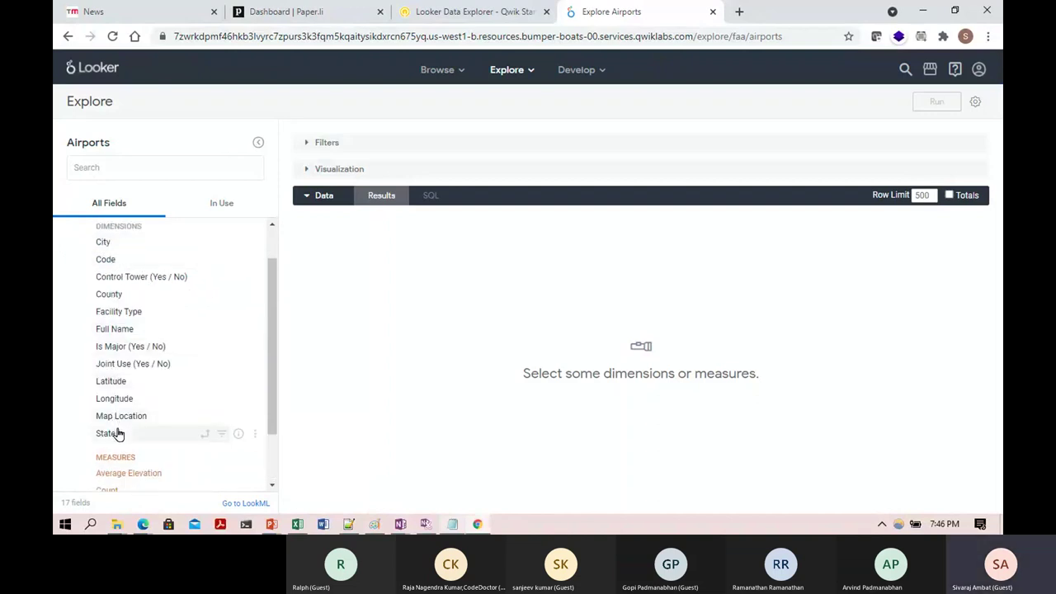
{"action": "scroll", "coordinate": [119, 435], "scroll_direction": "down", "scroll_amount": 2}
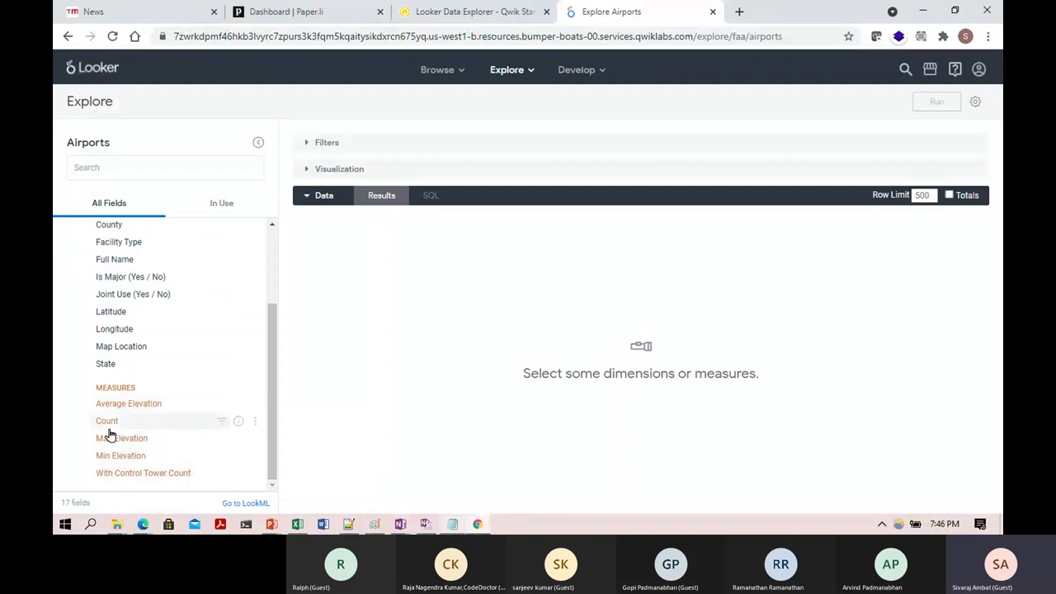
{"action": "scroll", "coordinate": [146, 346], "scroll_direction": "up", "scroll_amount": 2}
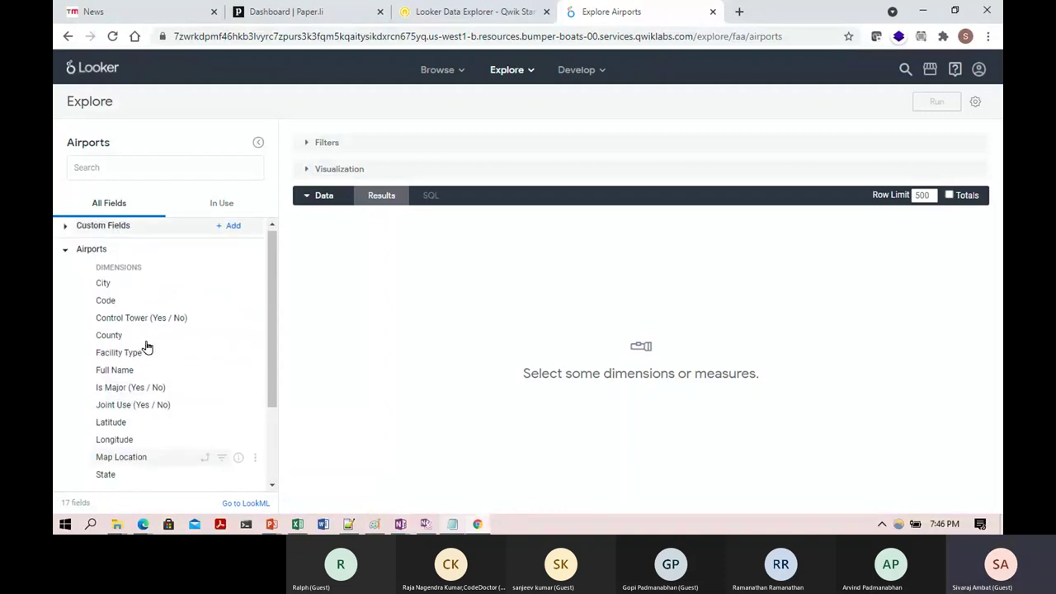
{"action": "scroll", "coordinate": [146, 344], "scroll_direction": "down", "scroll_amount": 2}
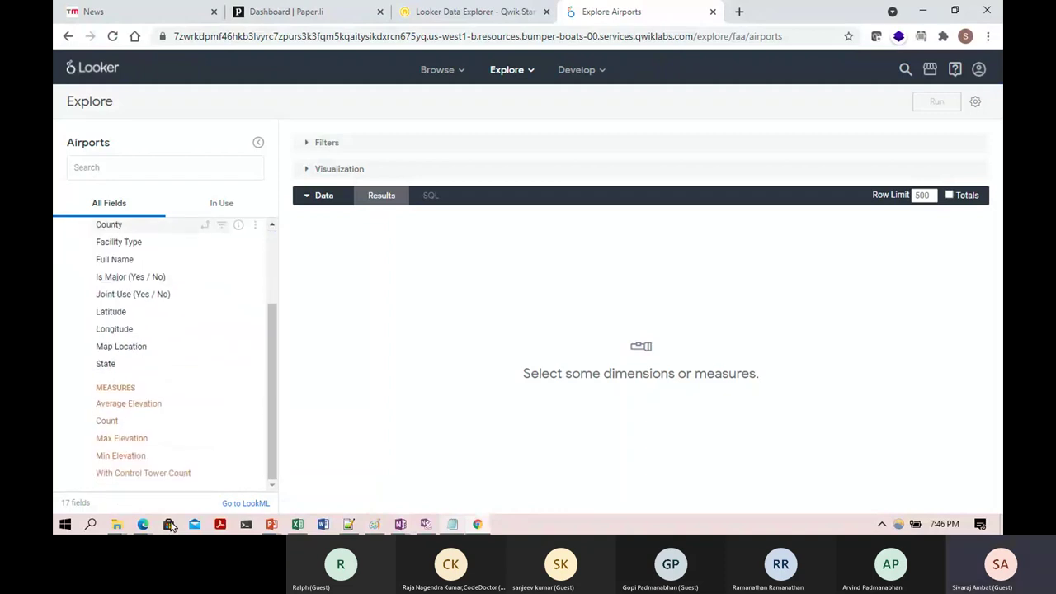
Run a query on the Airports Count measure and show its result as a single-value visualization
{"action": "left_click", "coordinate": [106, 422]}
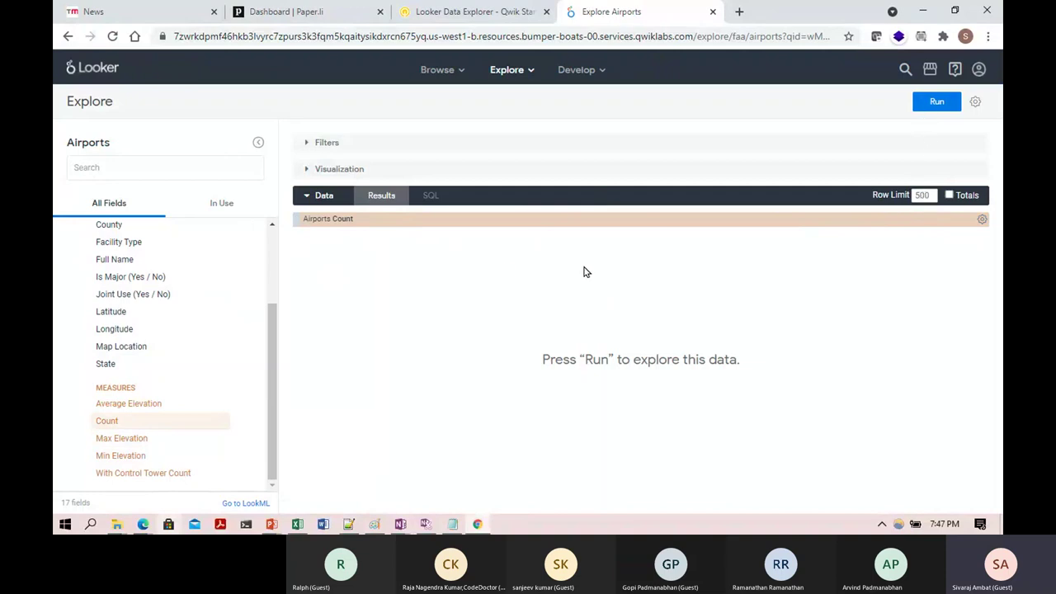
{"action": "left_click", "coordinate": [928, 109]}
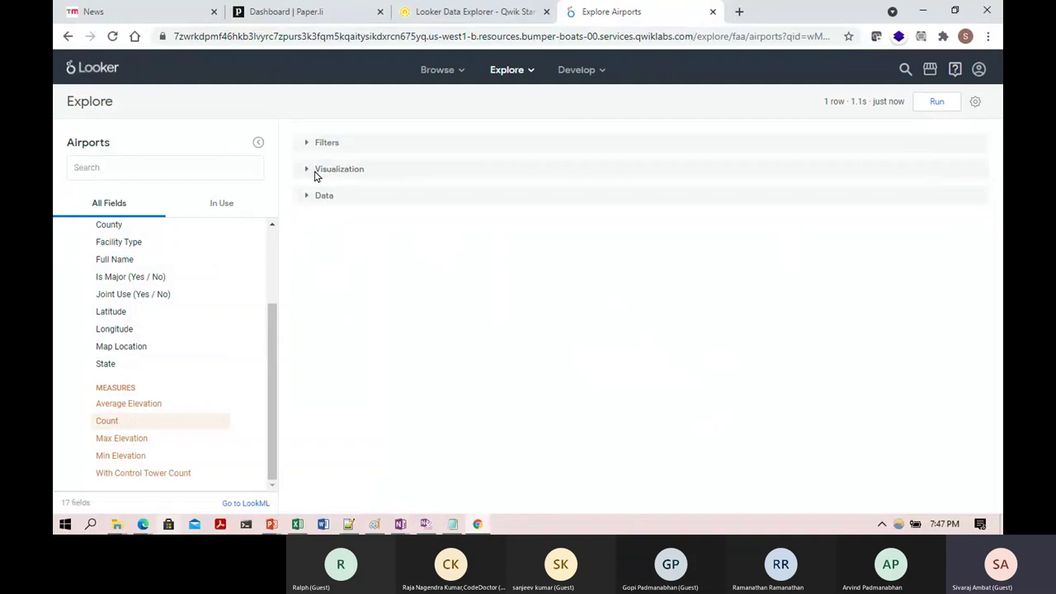
{"action": "left_click", "coordinate": [302, 199]}
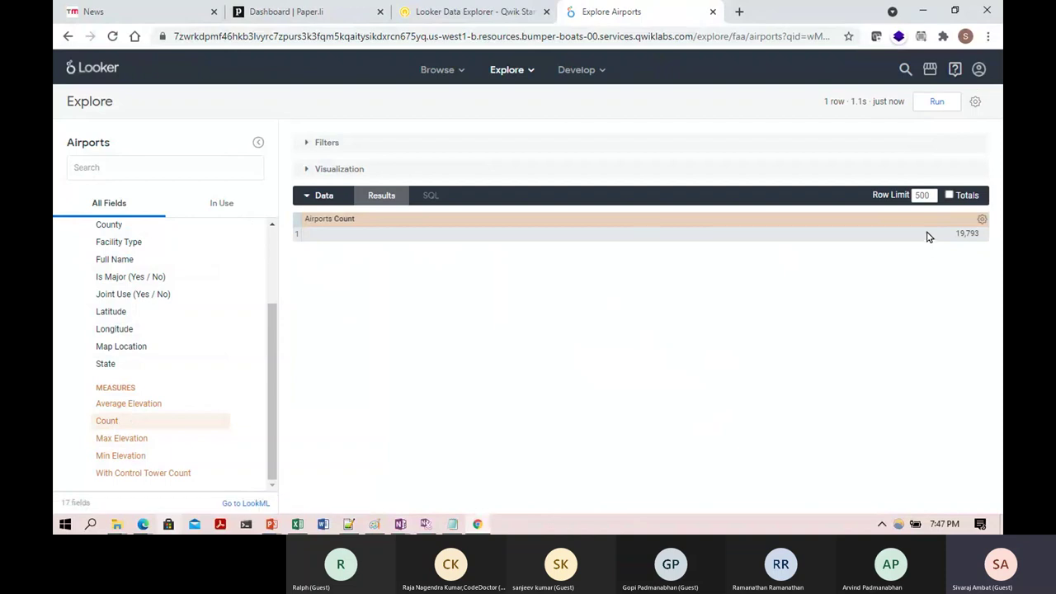
{"action": "left_click", "coordinate": [308, 172]}
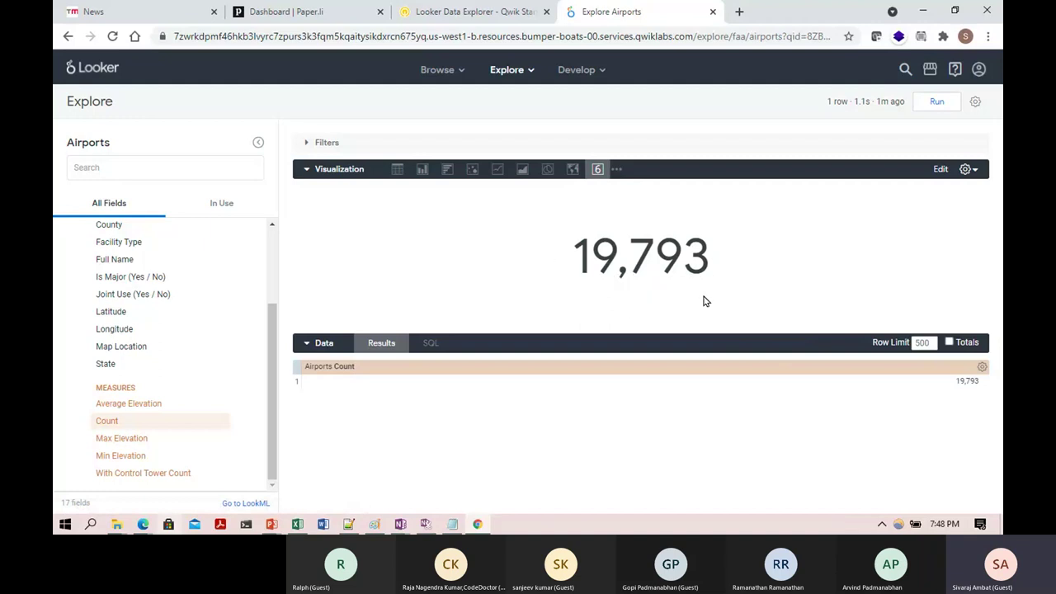
Set the visualization's value color to pink and open its title override for editing
{"action": "left_click", "coordinate": [971, 171]}
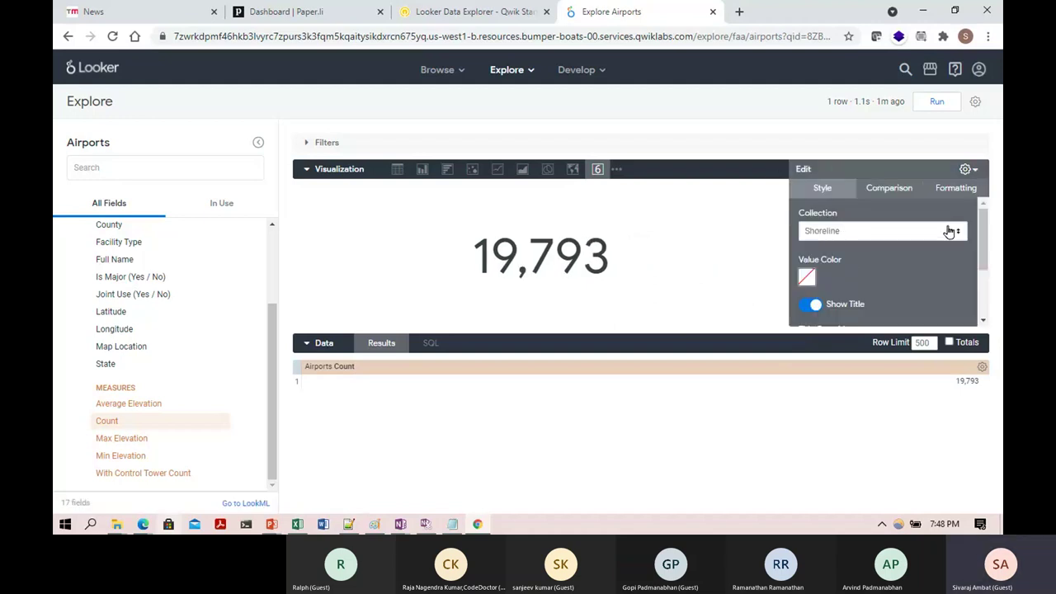
{"action": "left_click", "coordinate": [806, 279]}
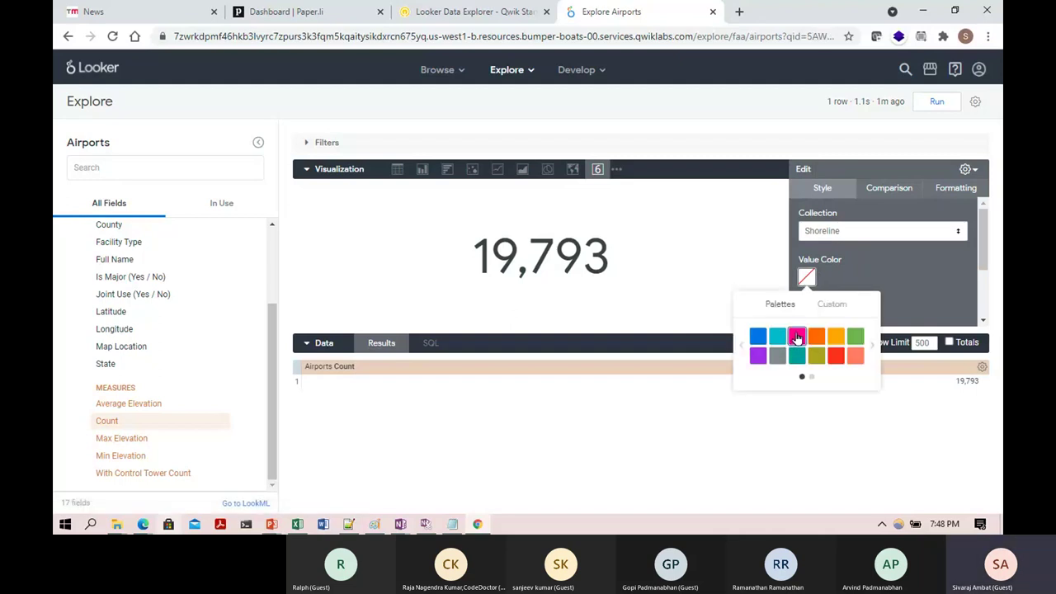
{"action": "left_click", "coordinate": [797, 337]}
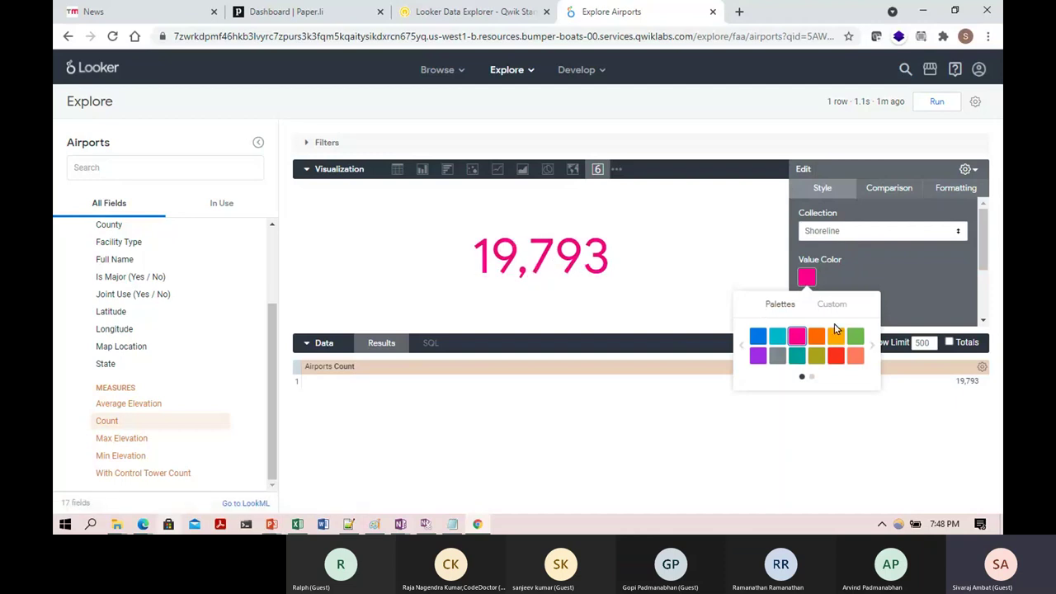
{"action": "left_click", "coordinate": [899, 276]}
{"action": "scroll", "coordinate": [829, 285], "scroll_direction": "down", "scroll_amount": 2}
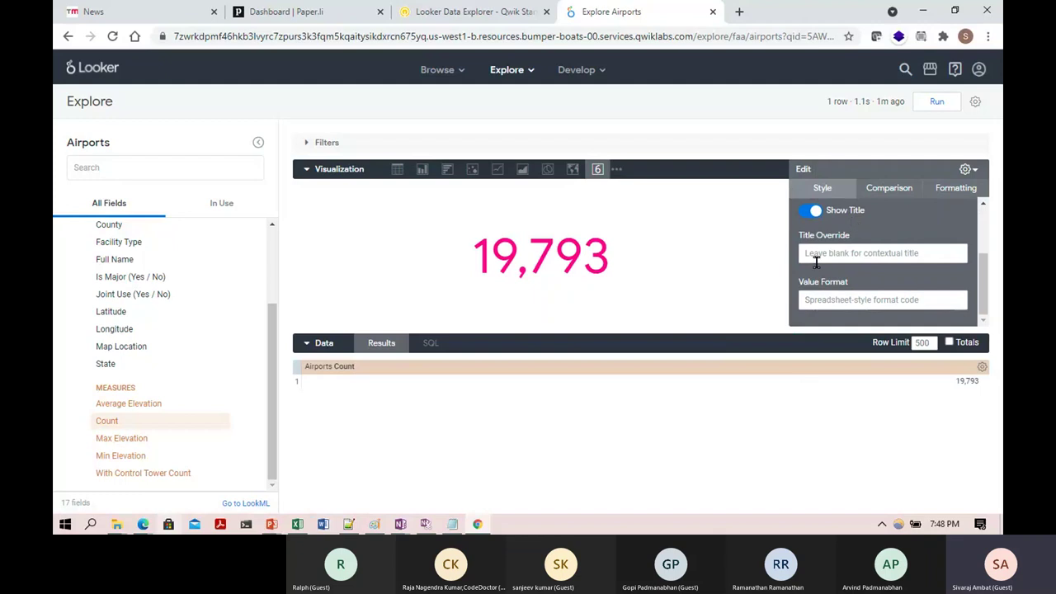
{"action": "left_click", "coordinate": [820, 252]}
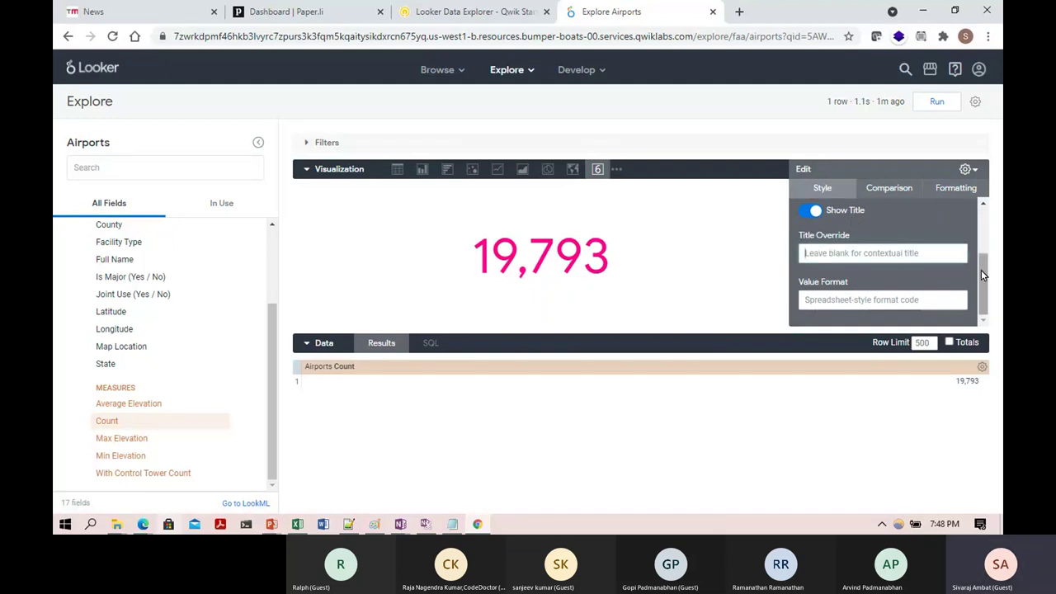
Set the single-value visualization's title override to "Airports Count"
{"action": "type", "text": "A"}
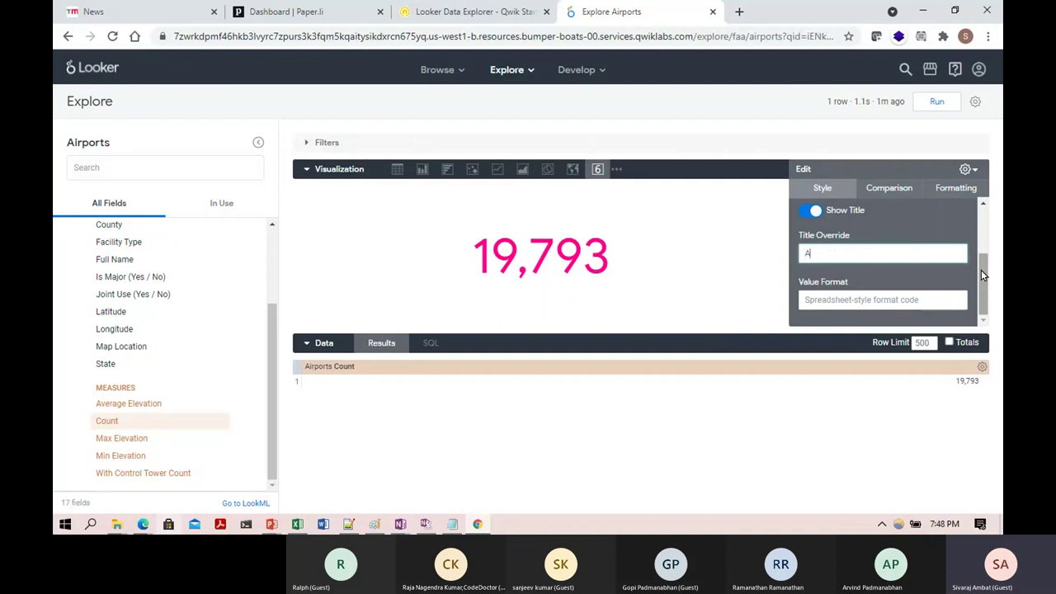
{"action": "type", "text": "irports"}
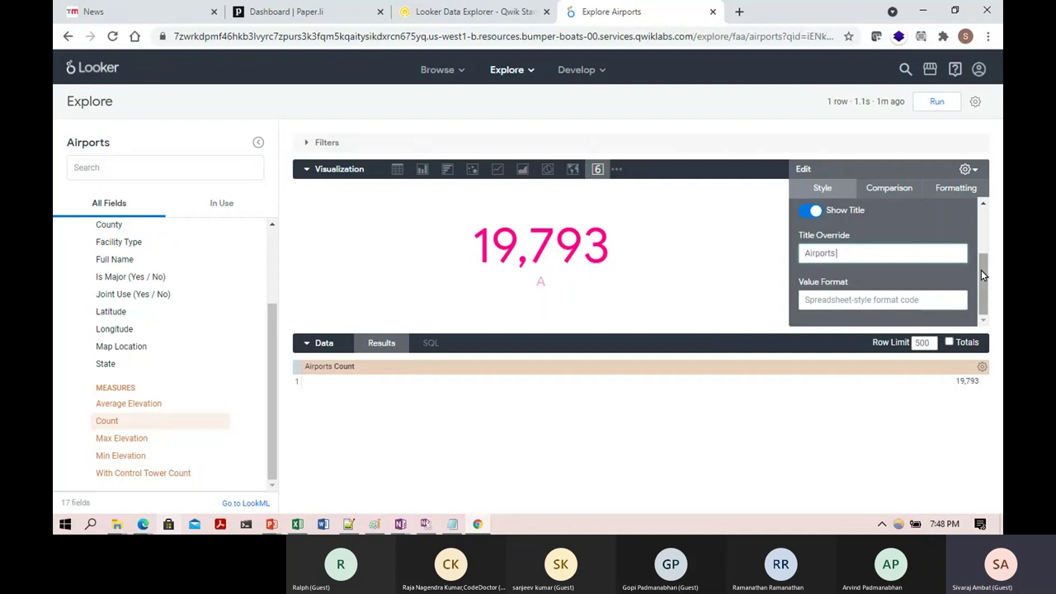
{"action": "type", "text": " Count"}
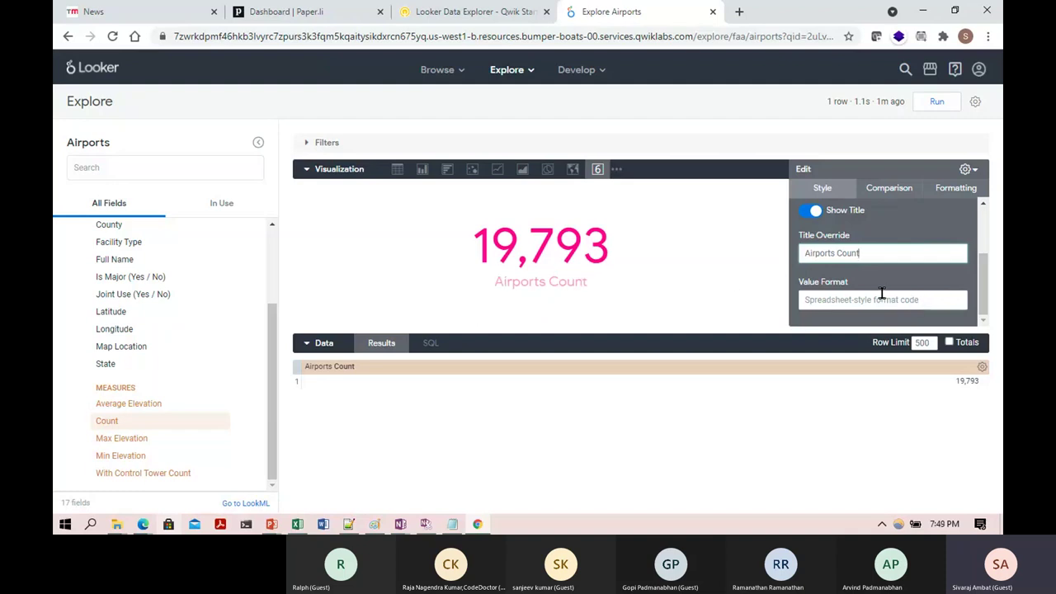
Review the visualization's style, comparison and conditional formatting options, and close its settings
{"action": "scroll", "coordinate": [883, 281], "scroll_direction": "up", "scroll_amount": 3}
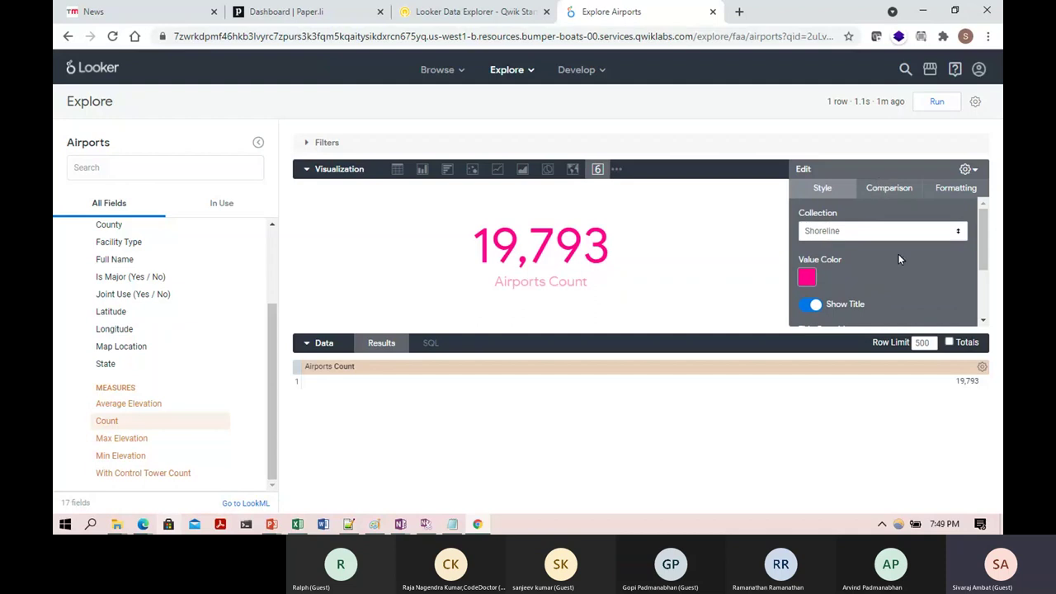
{"action": "left_click", "coordinate": [889, 189]}
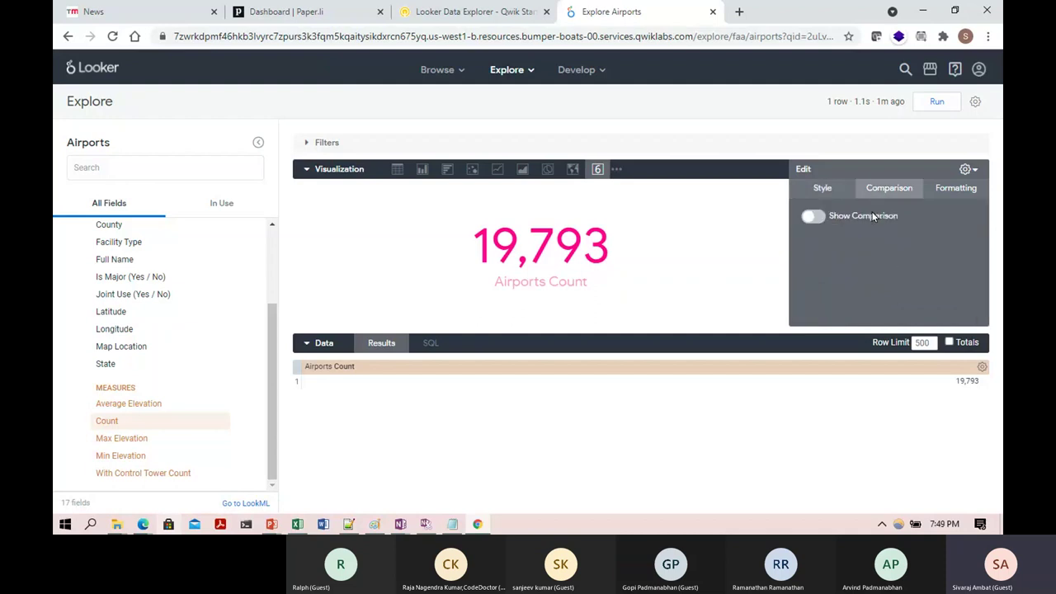
{"action": "left_click", "coordinate": [942, 191]}
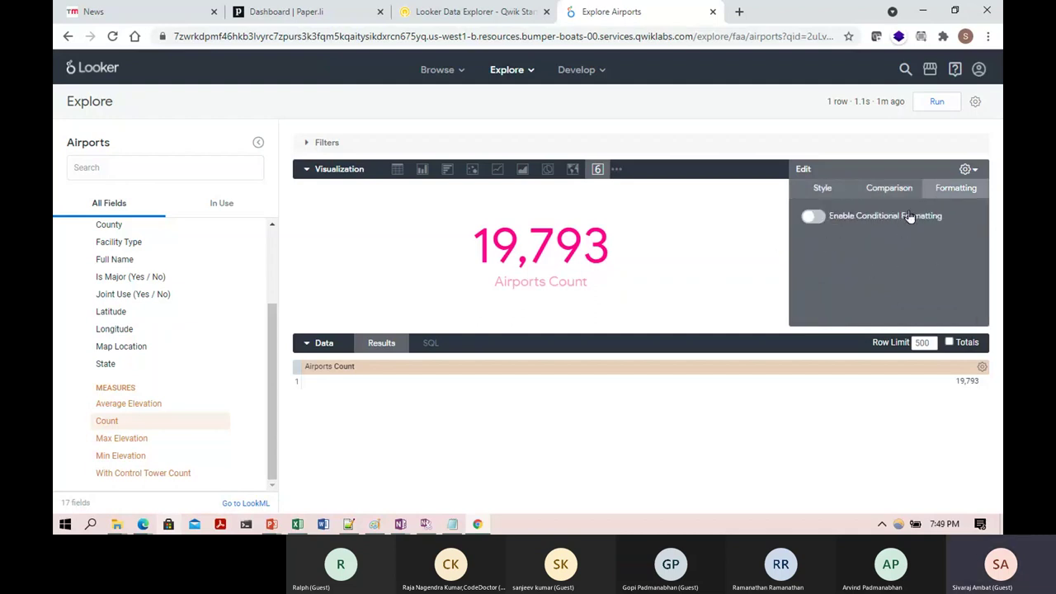
{"action": "left_click", "coordinate": [821, 189]}
{"action": "left_click", "coordinate": [825, 228]}
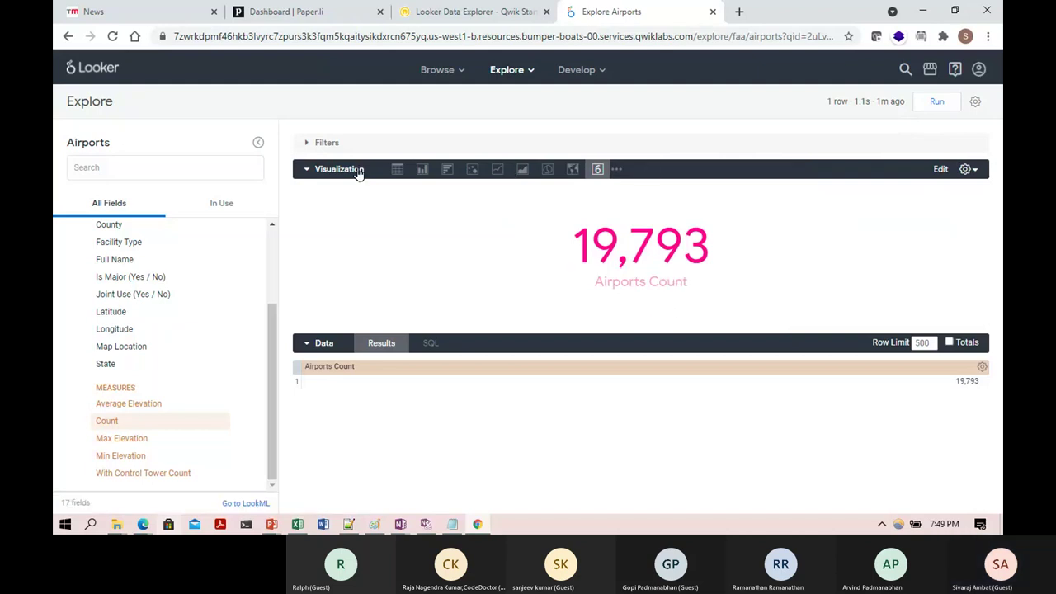
Collapse the visualization and examine the SQL generated for the Airports Count query at an enlarged page size
{"action": "left_click", "coordinate": [308, 170]}
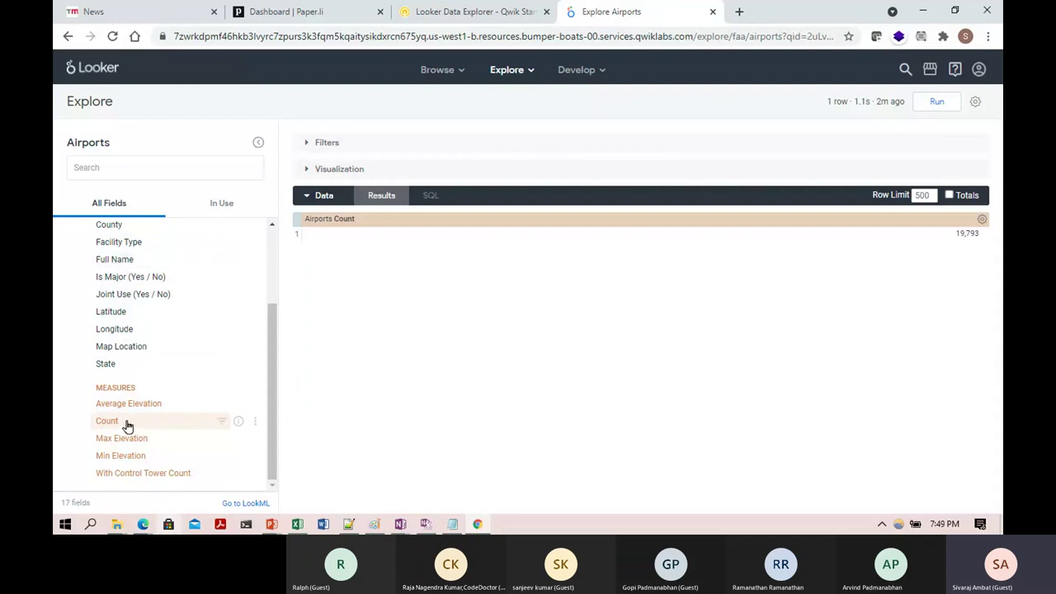
{"action": "left_click", "coordinate": [430, 196]}
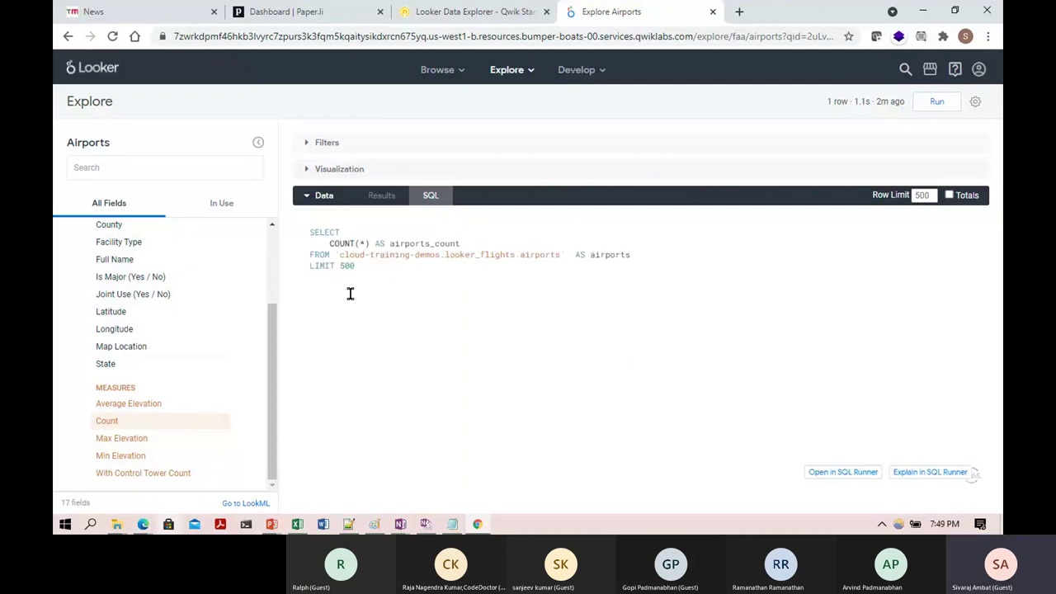
{"action": "key", "text": "ctrl+plus"}
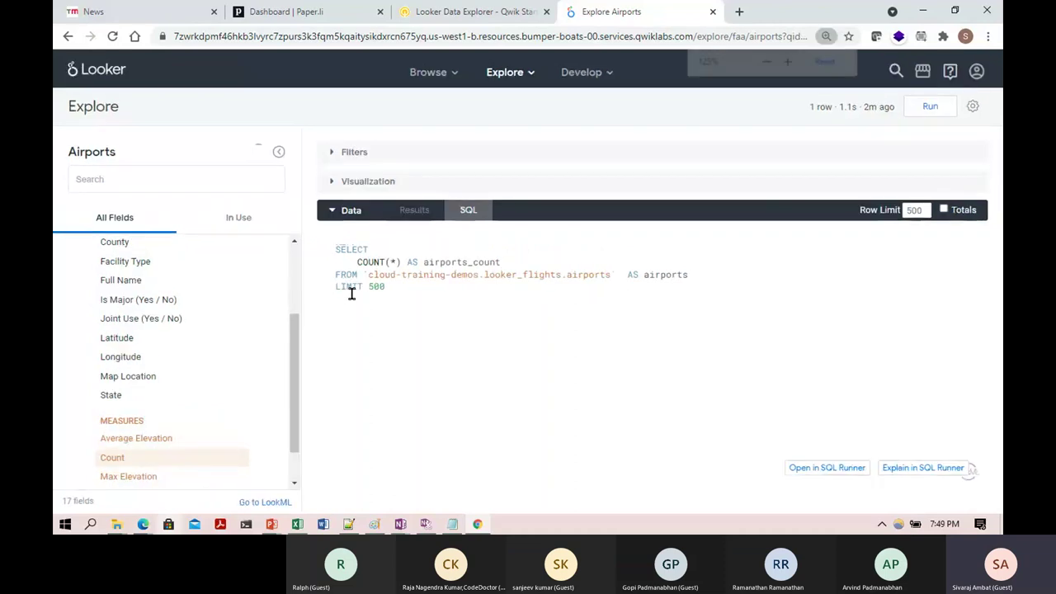
{"action": "key", "text": "ctrl+a"}
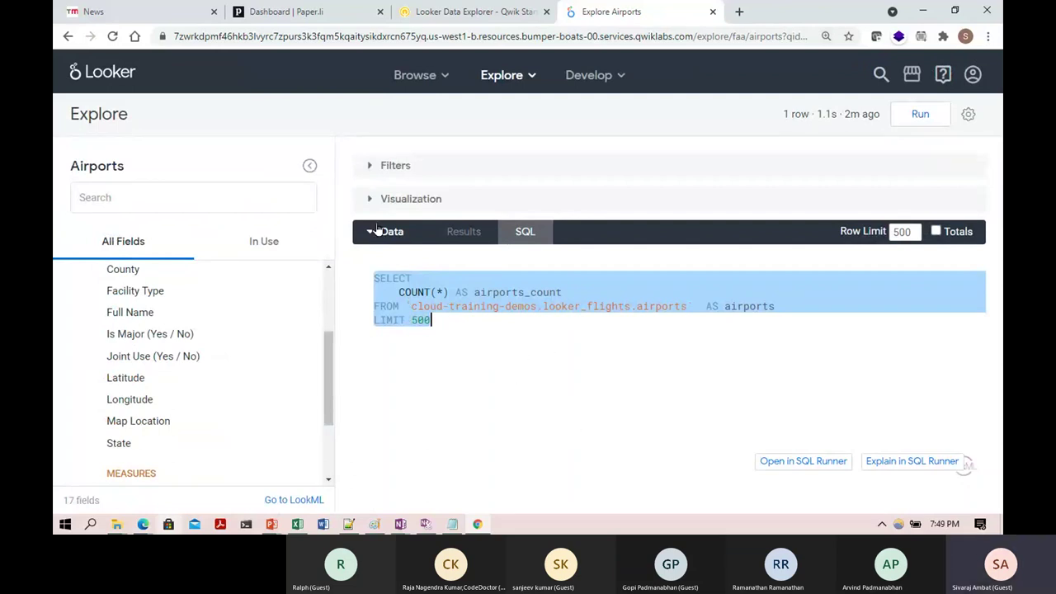
{"action": "scroll", "coordinate": [141, 402], "scroll_direction": "down", "scroll_amount": 3}
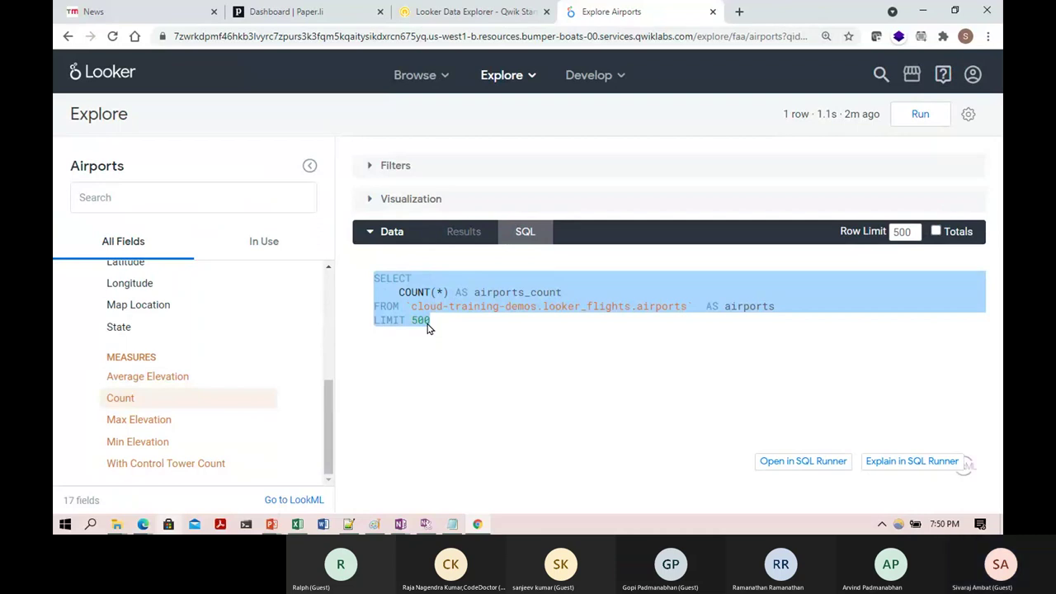
{"action": "key", "text": "ctrl+minus"}
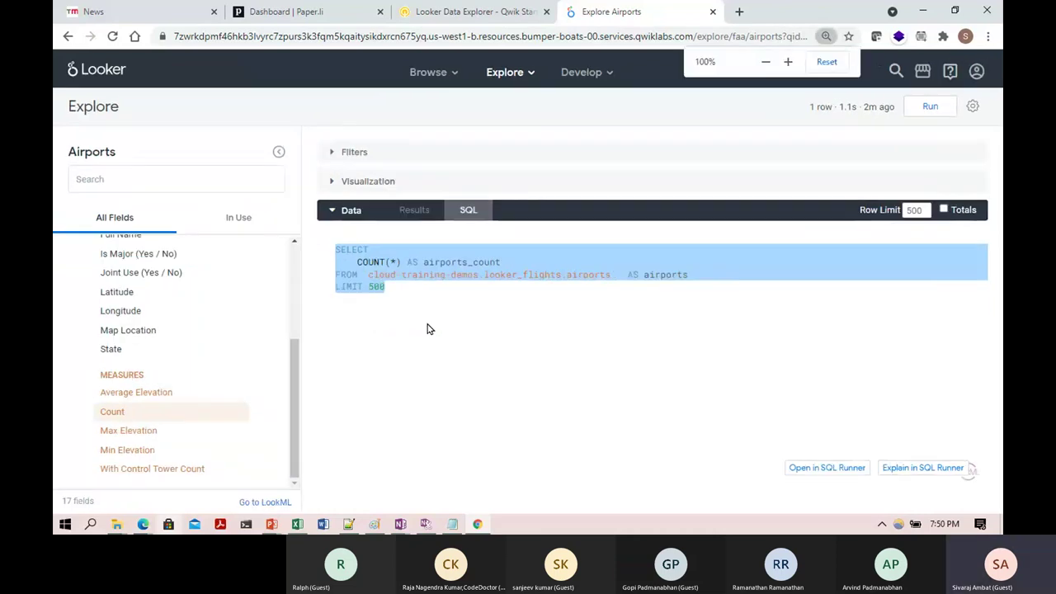
{"action": "key", "text": "ctrl+minus"}
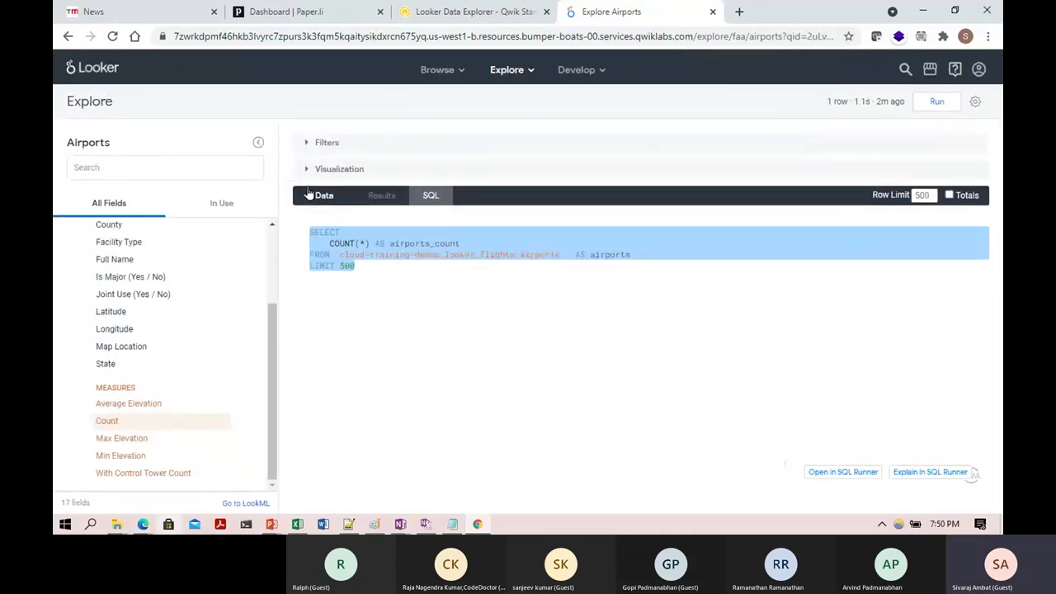
Collapse the query's Data section, briefly redisplay the count visualization, and collapse it again
{"action": "left_click", "coordinate": [309, 193]}
{"action": "left_click", "coordinate": [305, 173]}
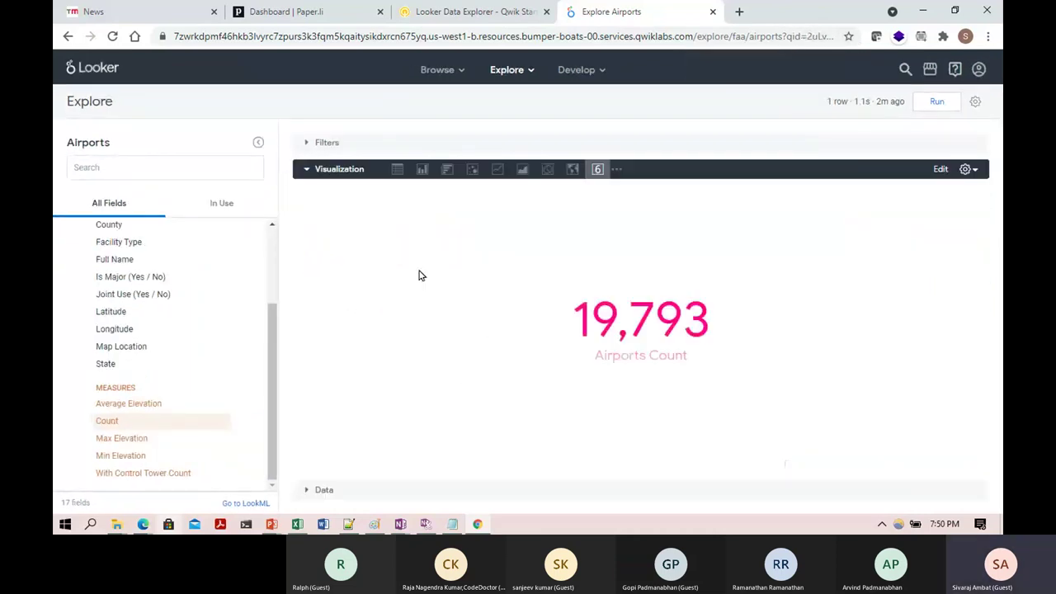
{"action": "left_click", "coordinate": [307, 169]}
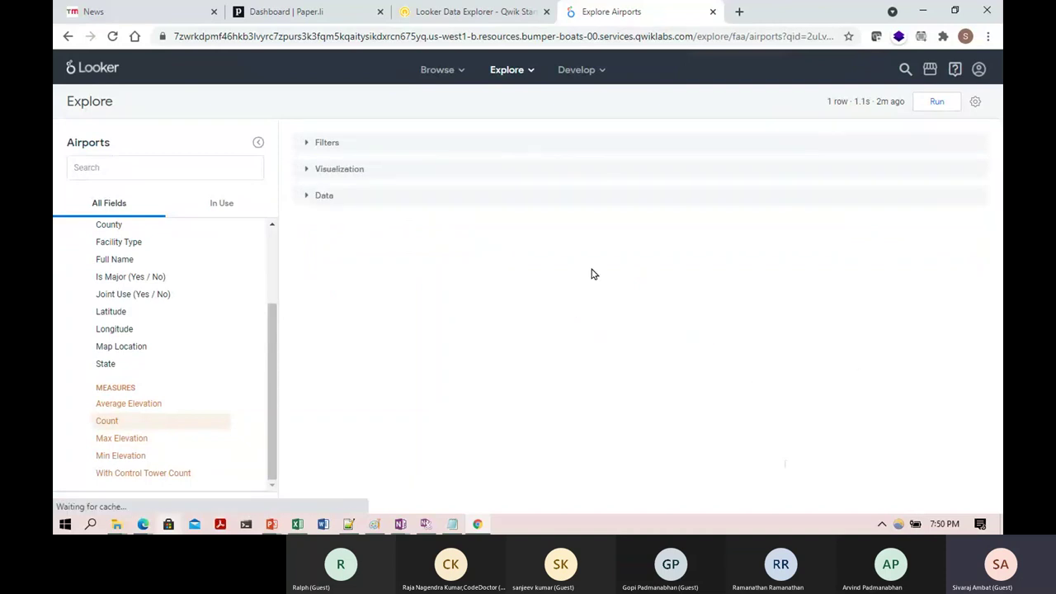
Start saving the query to a dashboard and create a new dashboard named "Devopedia" in the Shared folder
{"action": "left_click", "coordinate": [976, 103]}
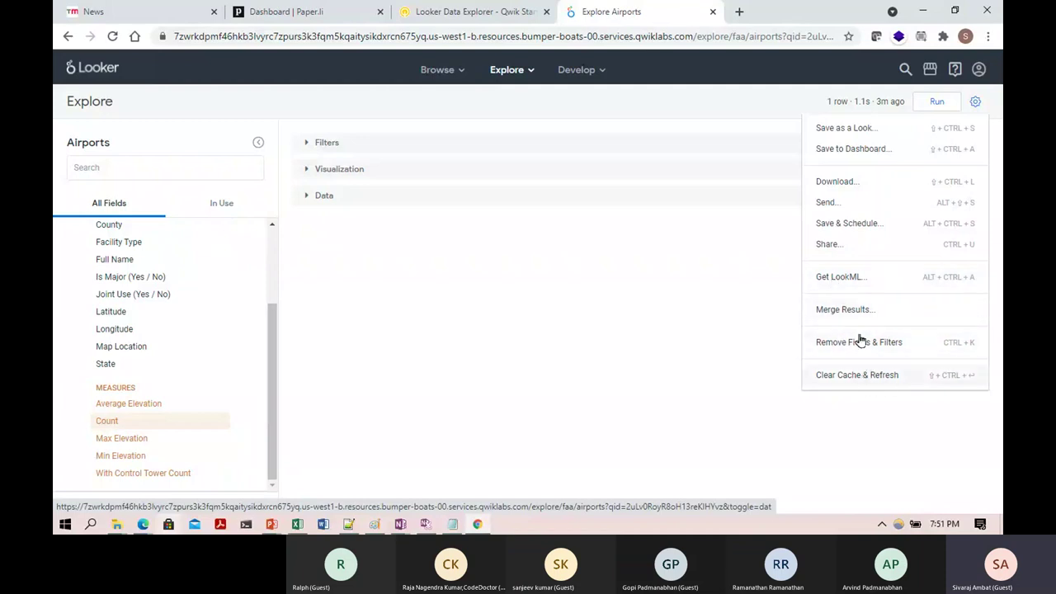
{"action": "left_click", "coordinate": [855, 149]}
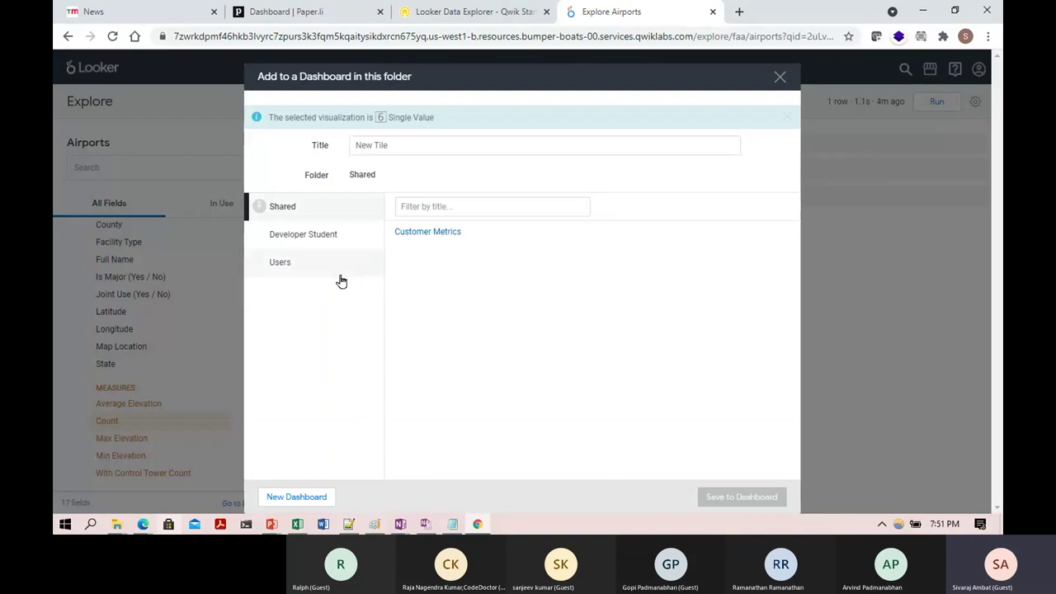
{"action": "left_click", "coordinate": [294, 498]}
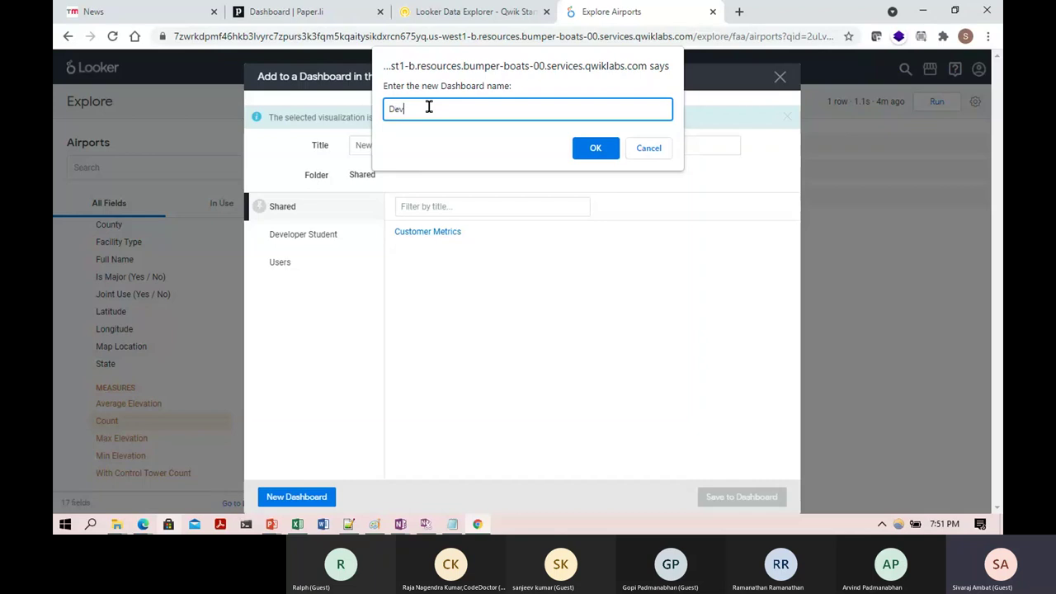
{"action": "type", "text": "Devopedia"}
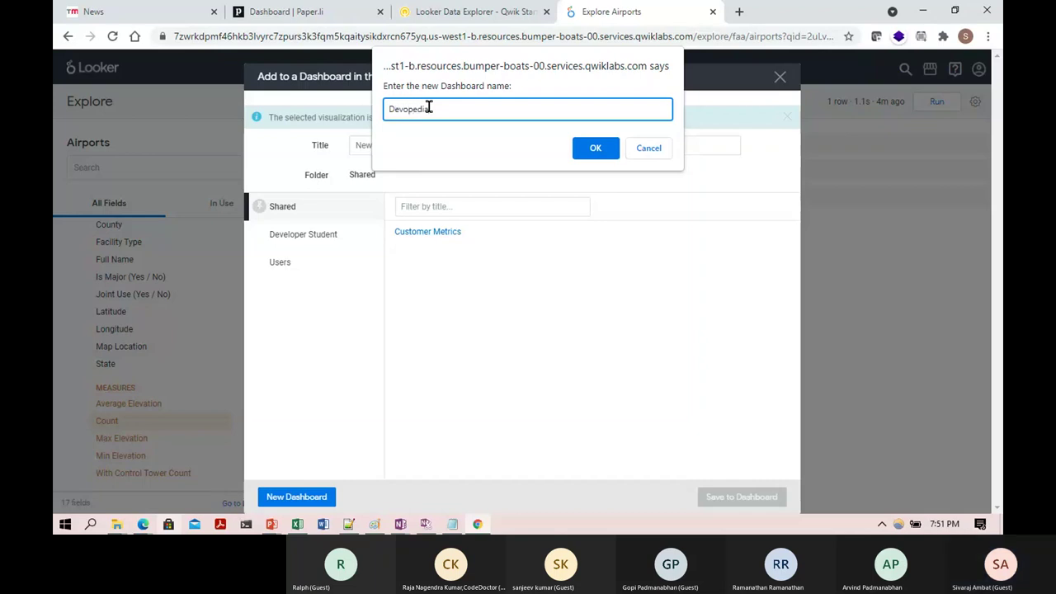
{"action": "left_click", "coordinate": [613, 157]}
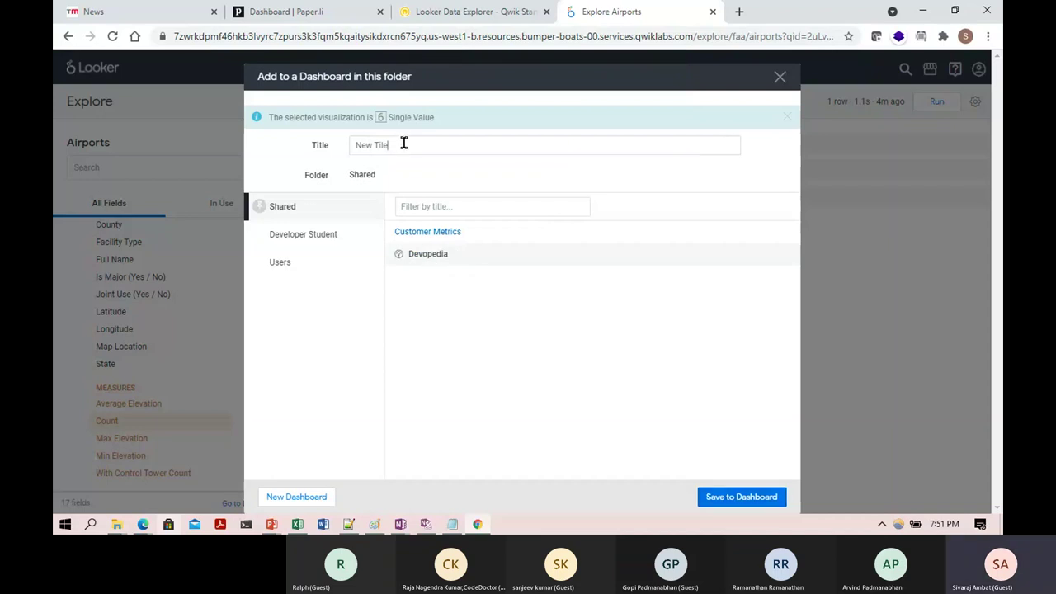
Title the tile "Airports Count" and save it to the Devopedia dashboard
{"action": "left_click_drag", "start_coordinate": [403, 143], "coordinate": [321, 148]}
{"action": "type", "text": "A"}
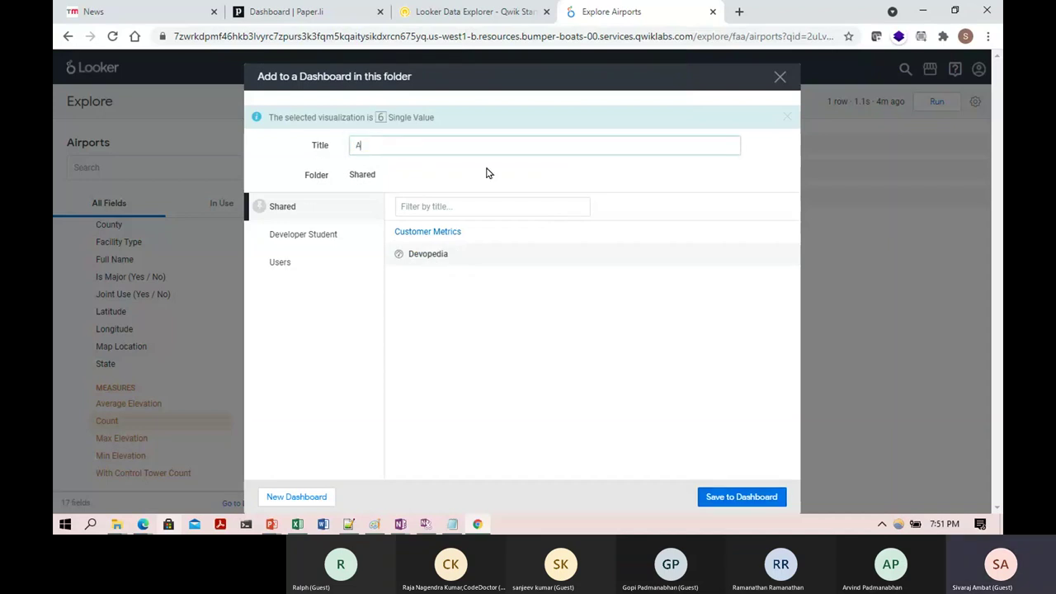
{"action": "type", "text": "irports Cou"}
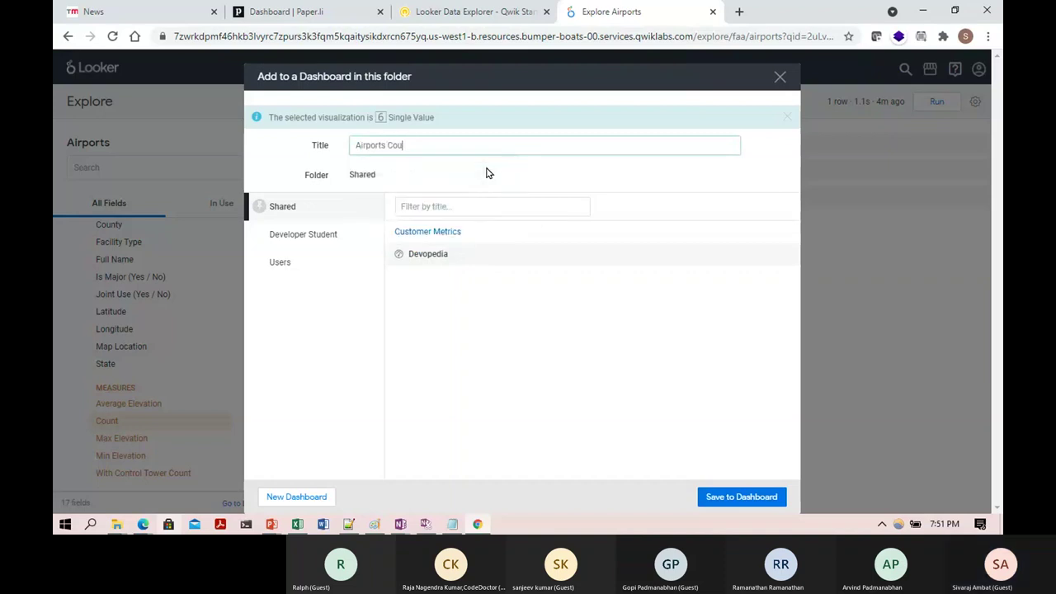
{"action": "type", "text": "nt"}
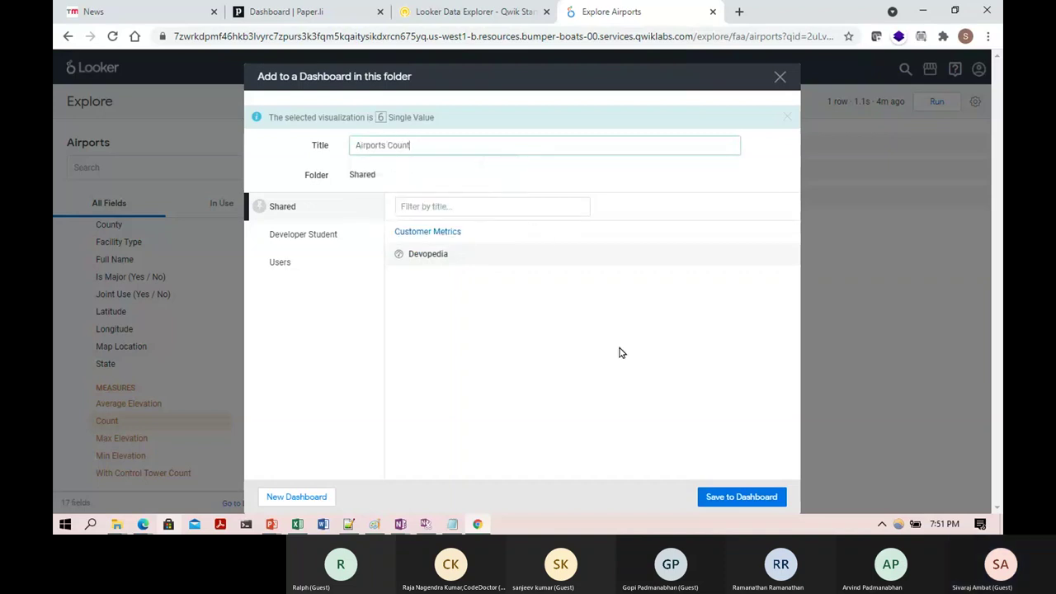
{"action": "left_click", "coordinate": [730, 504]}
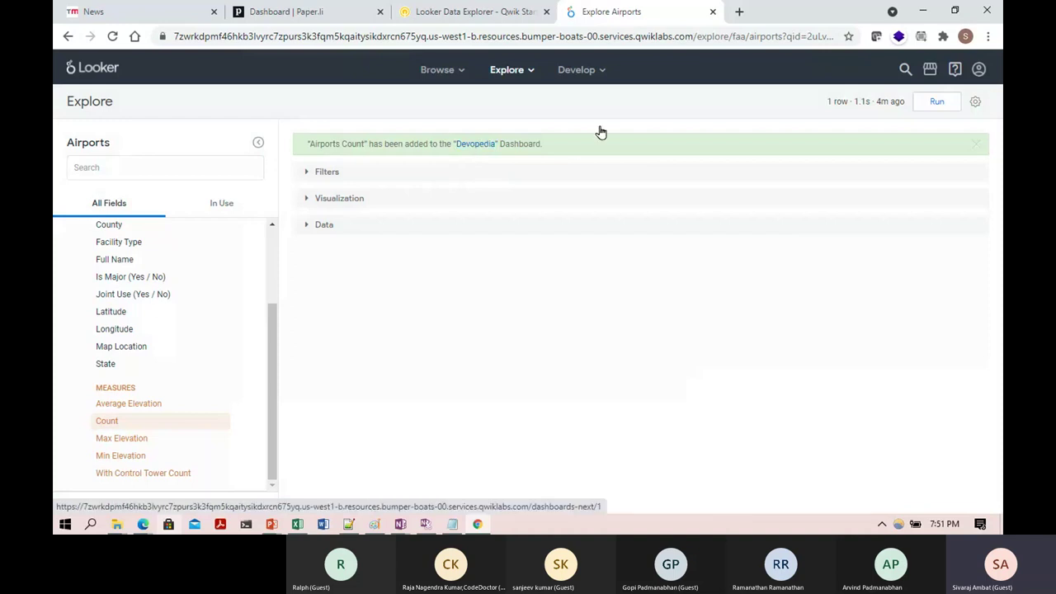
Look over the Airports dimensions and measures, and open the Devopedia dashboard
{"action": "scroll", "coordinate": [163, 281], "scroll_direction": "up", "scroll_amount": 3}
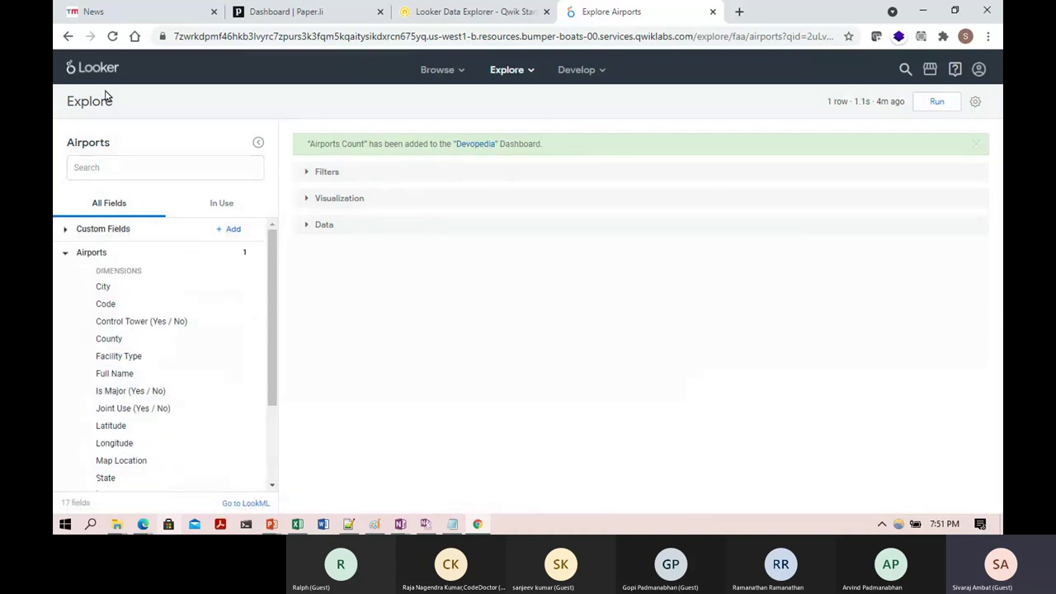
{"action": "scroll", "coordinate": [116, 389], "scroll_direction": "down", "scroll_amount": 3}
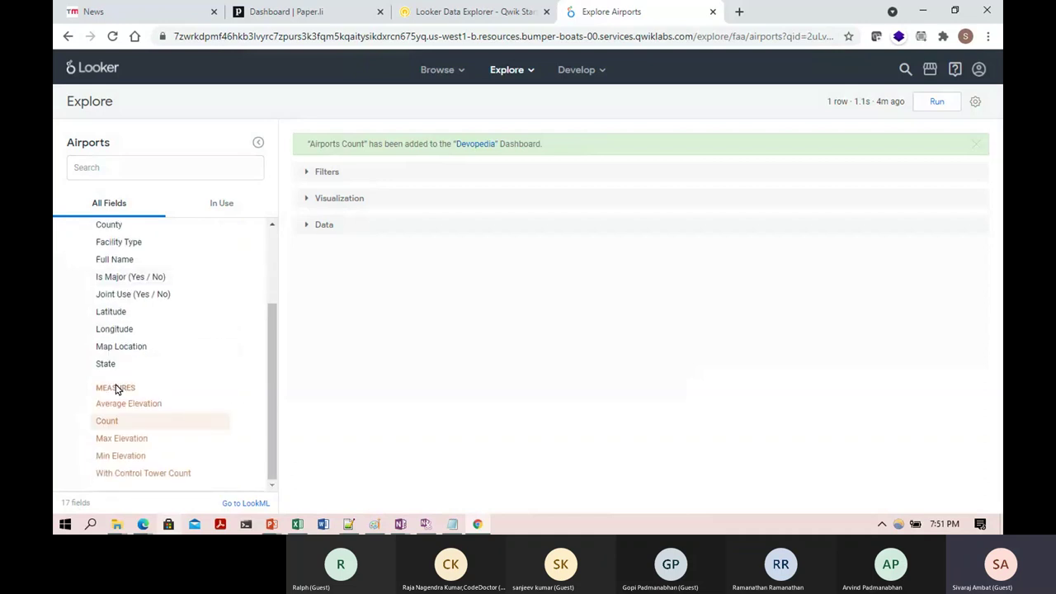
{"action": "left_click", "coordinate": [482, 146]}
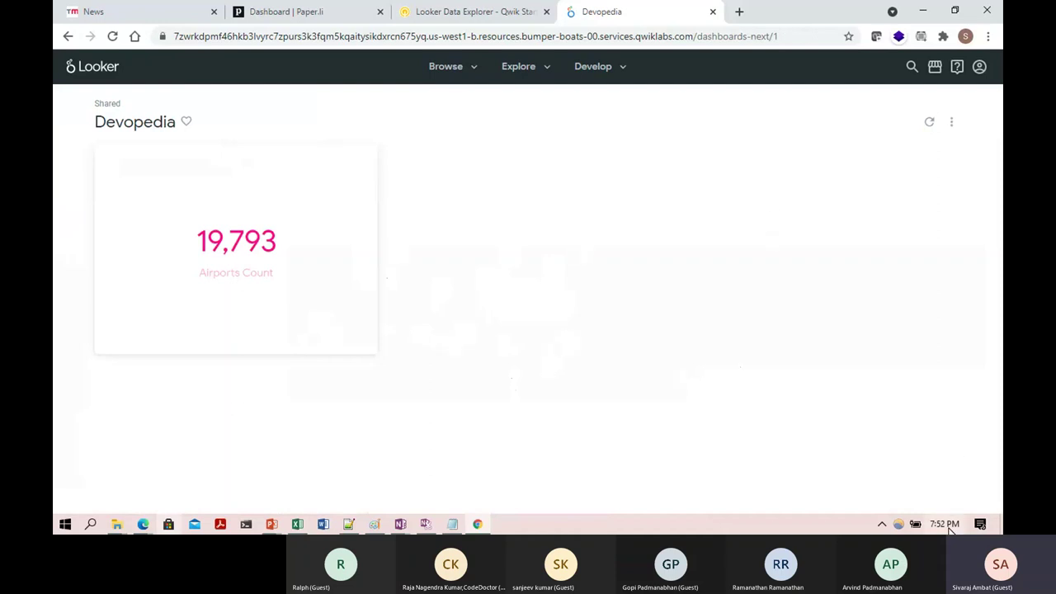
Switch to the Qwik Start lab instructions and examine the bar chart example and the Visualize Dimensions and Measures steps
{"action": "left_click", "coordinate": [483, 13]}
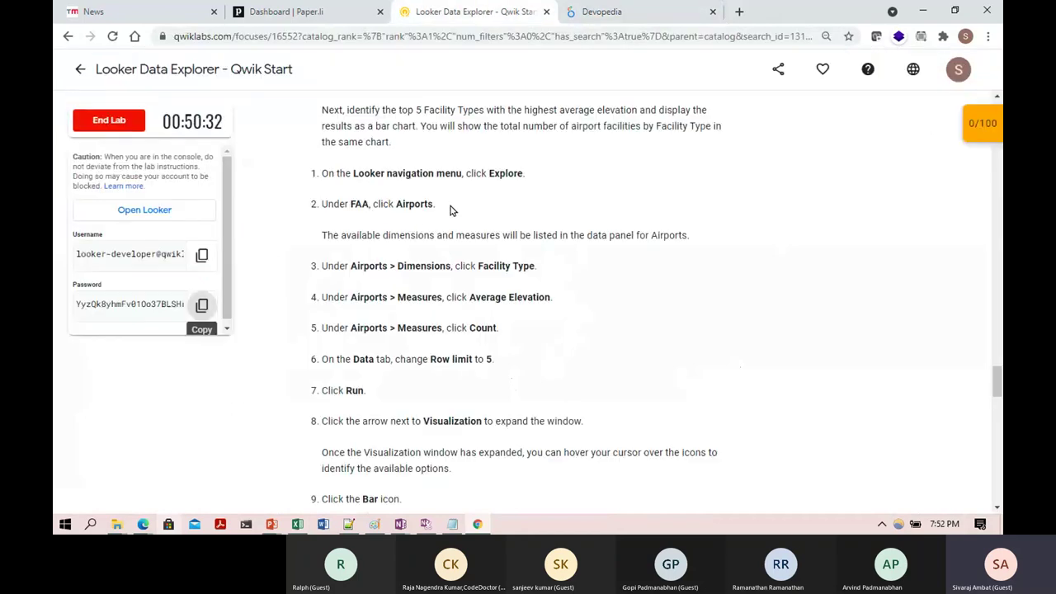
{"action": "scroll", "coordinate": [450, 245], "scroll_direction": "down", "scroll_amount": 5}
{"action": "scroll", "coordinate": [485, 340], "scroll_direction": "down", "scroll_amount": 4}
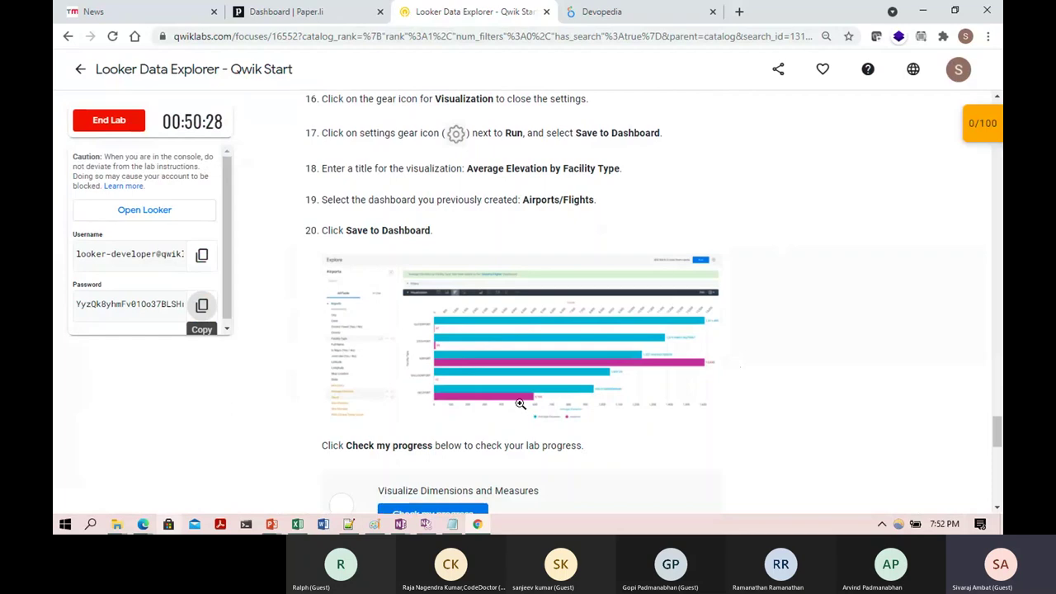
{"action": "left_click", "coordinate": [643, 342]}
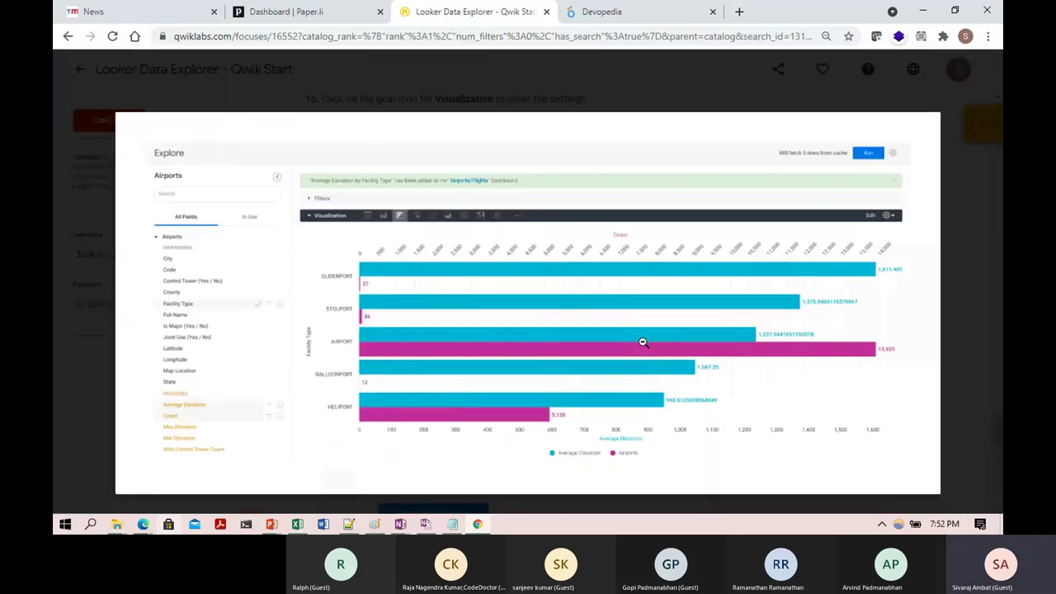
{"action": "left_click", "coordinate": [958, 369]}
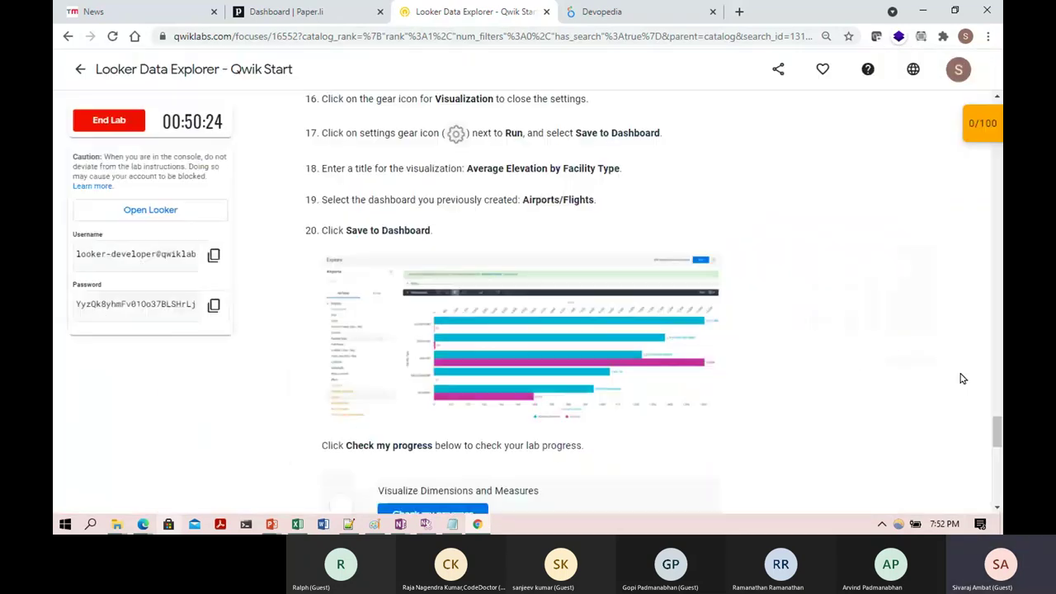
{"action": "scroll", "coordinate": [541, 363], "scroll_direction": "down", "scroll_amount": 10}
{"action": "scroll", "coordinate": [542, 359], "scroll_direction": "up", "scroll_amount": 15}
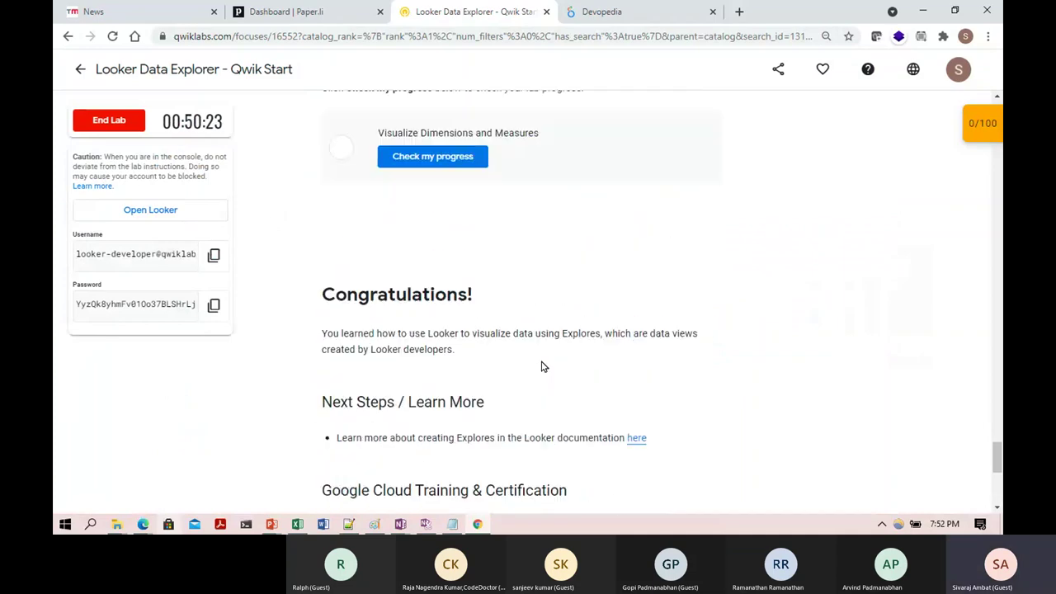
{"action": "scroll", "coordinate": [542, 359], "scroll_direction": "up", "scroll_amount": 10}
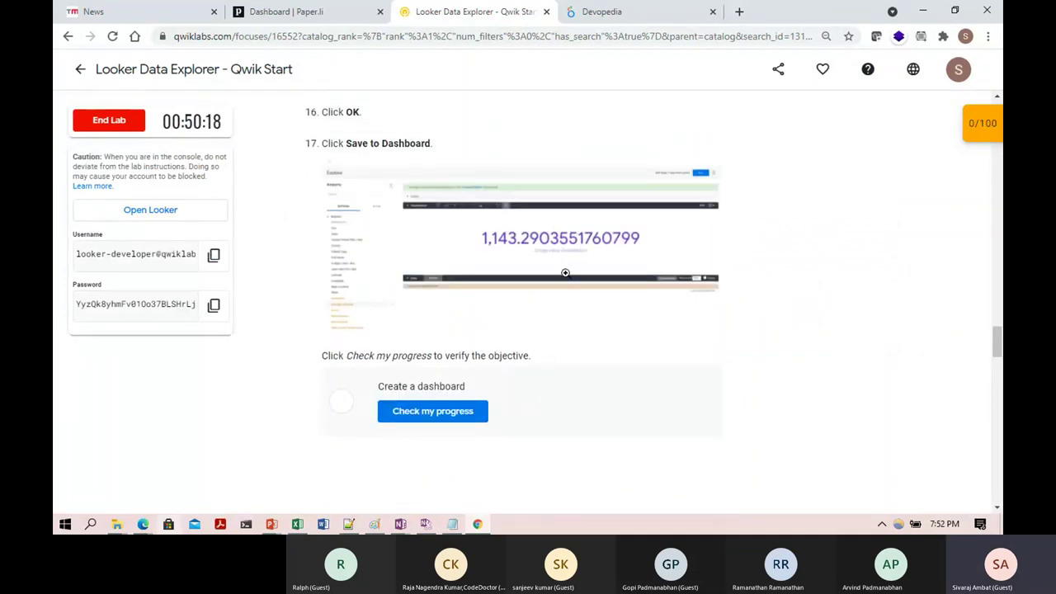
{"action": "scroll", "coordinate": [565, 272], "scroll_direction": "down", "scroll_amount": 5}
{"action": "scroll", "coordinate": [569, 284], "scroll_direction": "up", "scroll_amount": 2}
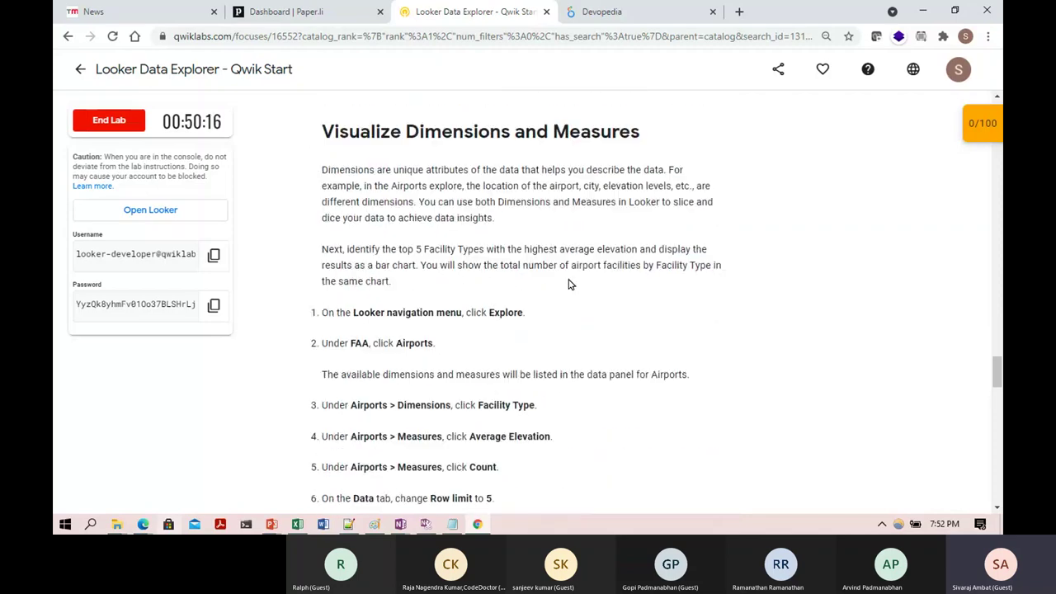
Examine the remaining Visualize Dimensions and Measures instructions, from running the query to saving Average Elevation by Facility Type to the dashboard
{"action": "scroll", "coordinate": [569, 284], "scroll_direction": "up", "scroll_amount": 6}
{"action": "scroll", "coordinate": [612, 370], "scroll_direction": "down", "scroll_amount": 3}
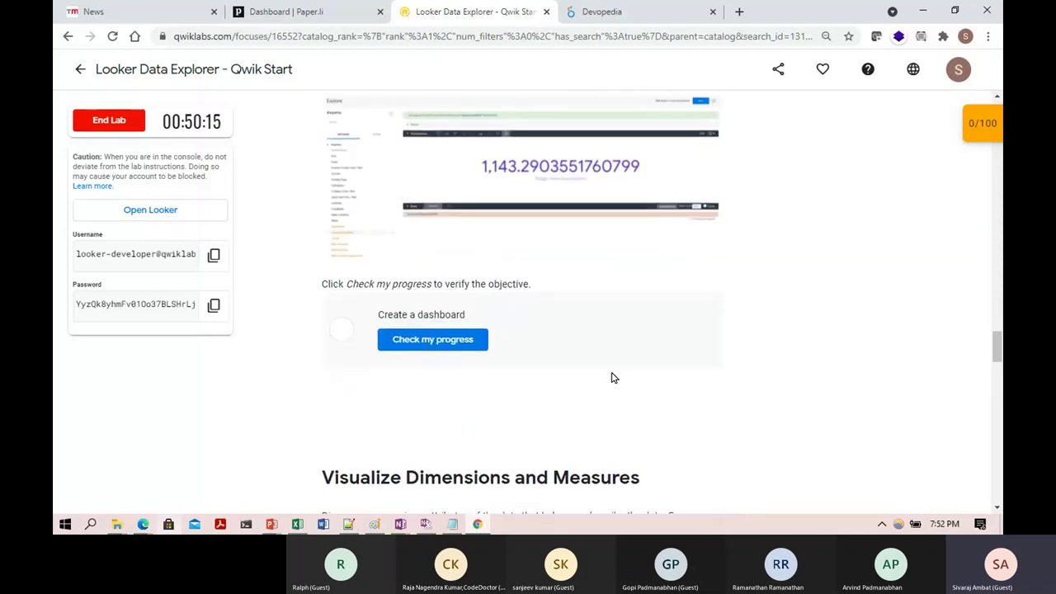
{"action": "scroll", "coordinate": [613, 377], "scroll_direction": "down", "scroll_amount": 6}
{"action": "scroll", "coordinate": [610, 371], "scroll_direction": "down", "scroll_amount": 2}
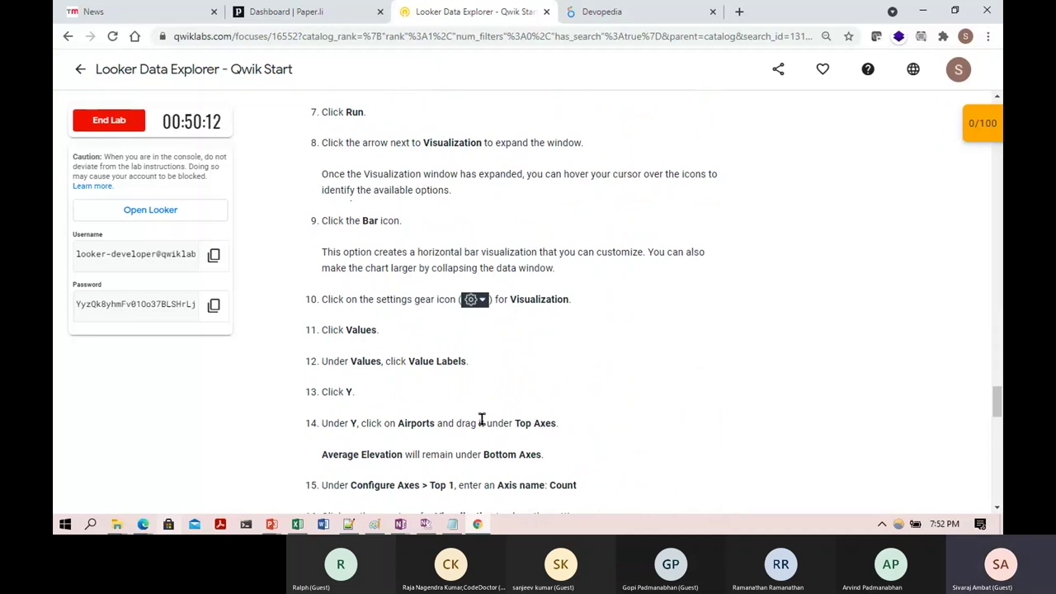
{"action": "scroll", "coordinate": [481, 420], "scroll_direction": "down", "scroll_amount": 4}
{"action": "scroll", "coordinate": [515, 466], "scroll_direction": "down", "scroll_amount": 2}
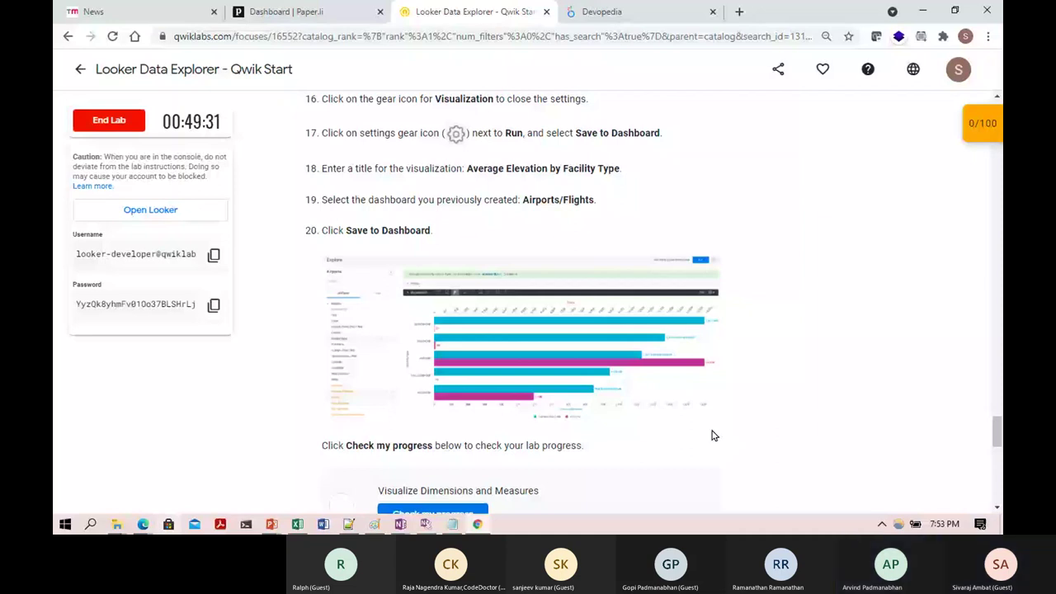
{"action": "scroll", "coordinate": [715, 435], "scroll_direction": "up", "scroll_amount": 2}
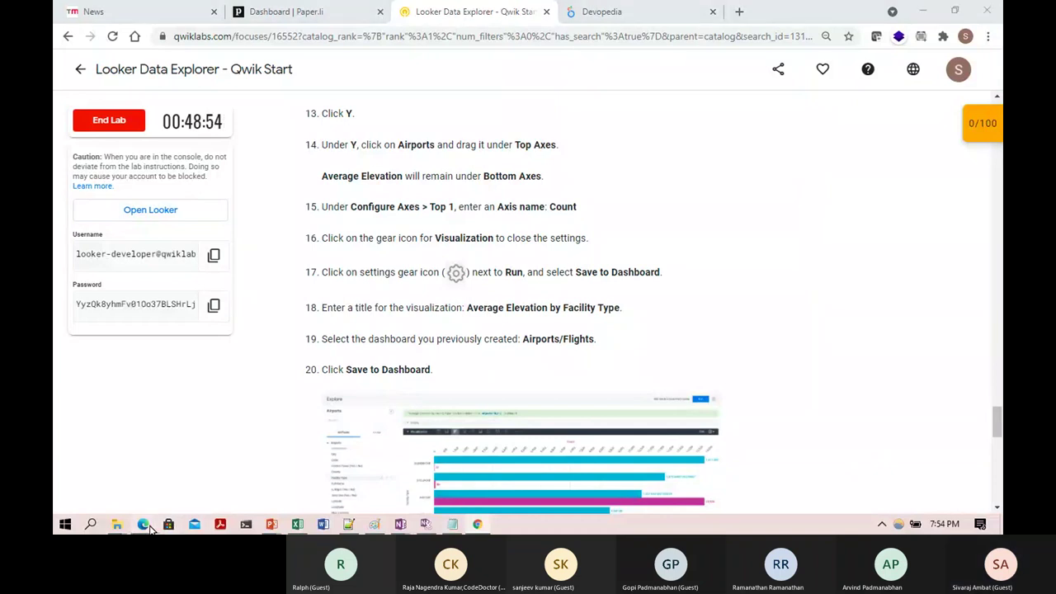
Switch to the Microsoft Teams meeting and stop sharing the screen
{"action": "mouse_move", "coordinate": [146, 526]}
{"action": "left_click", "coordinate": [140, 495]}
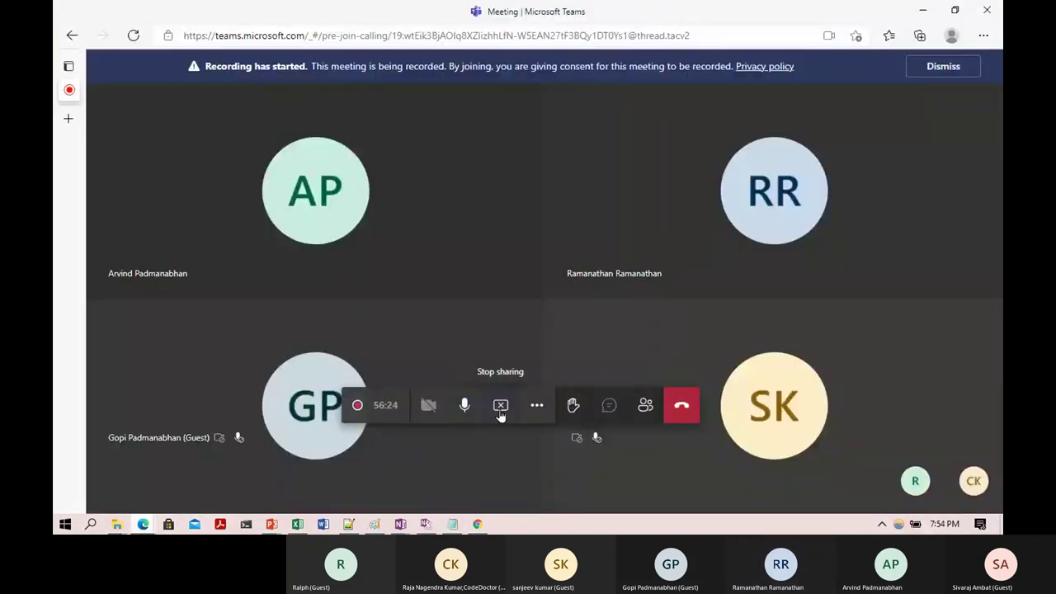
{"action": "left_click", "coordinate": [500, 405]}
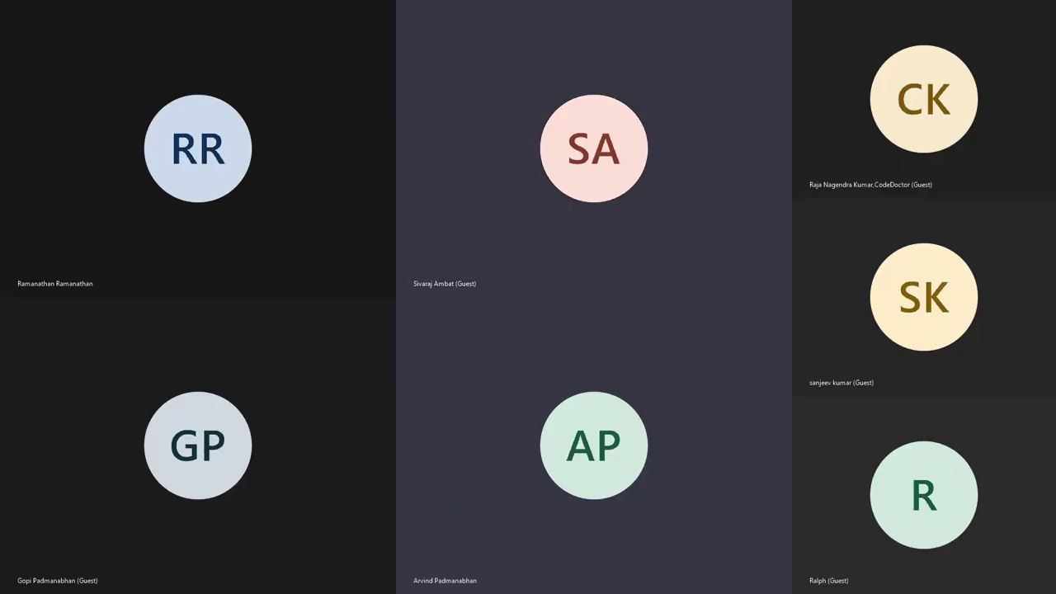